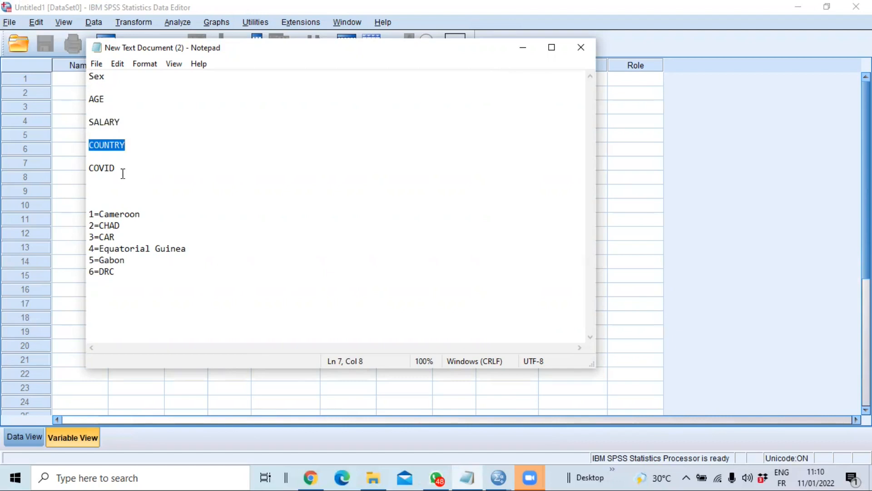
Examine the list of variable names and the country codes in the Notepad notes
drag(116, 168, 88, 169)
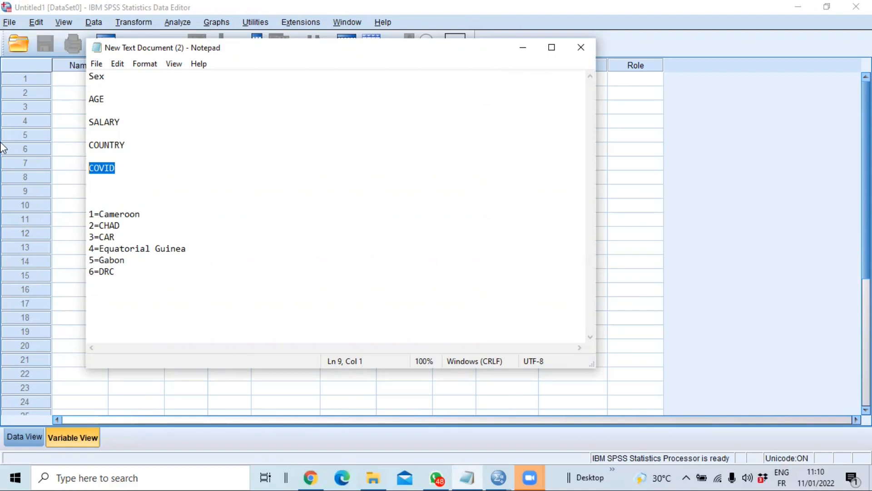
drag(90, 214, 142, 273)
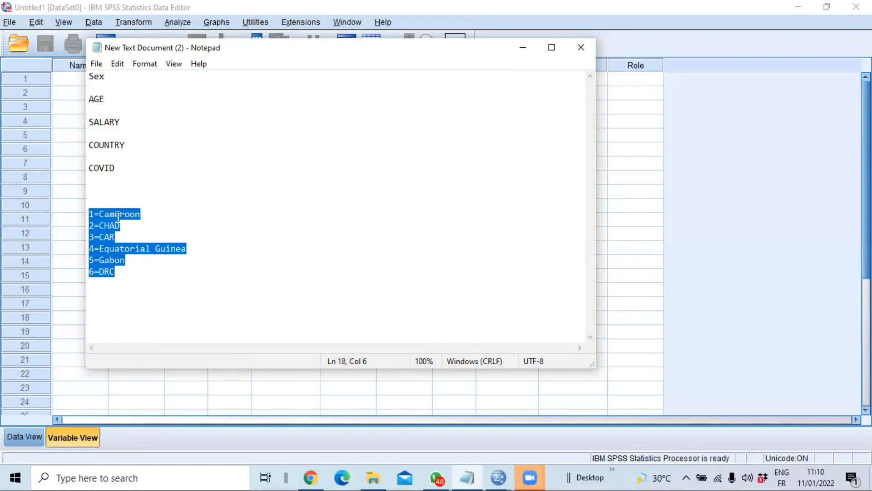
click(105, 236)
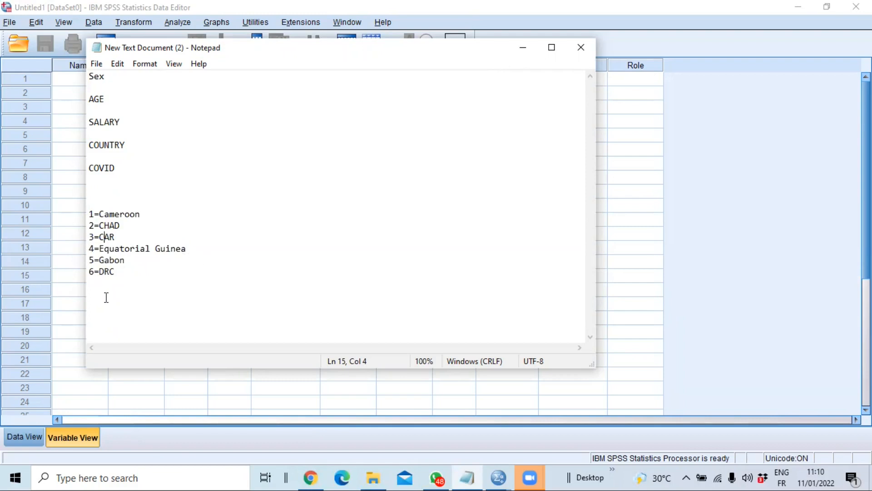
click(307, 6)
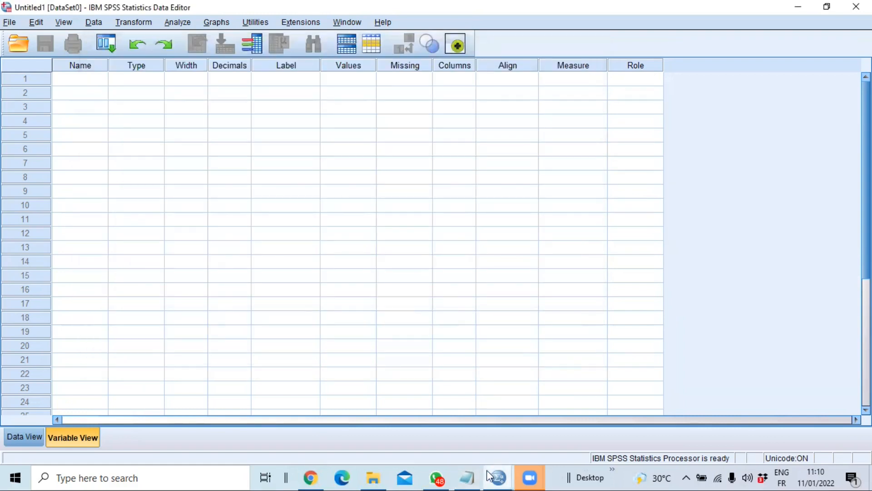
click(468, 477)
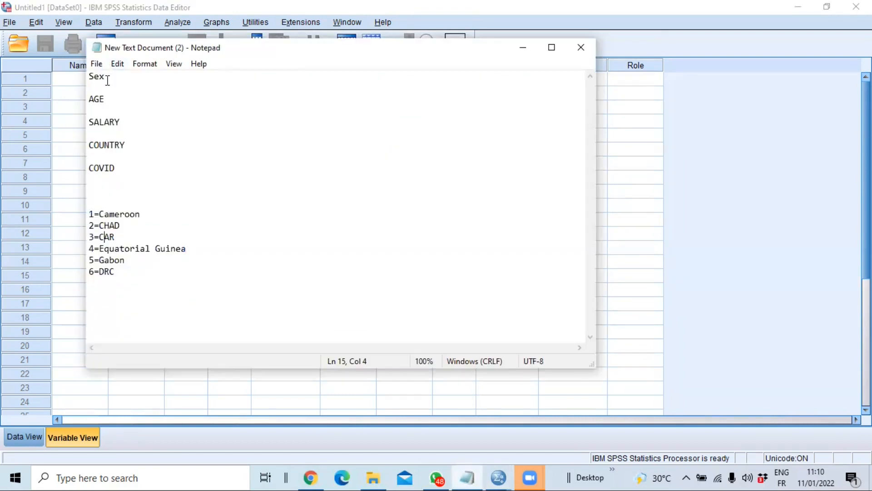
click(484, 5)
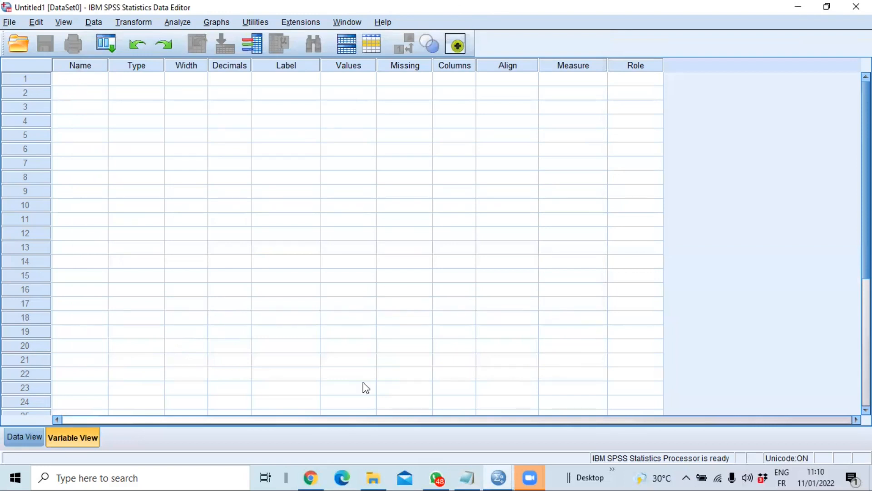
click(468, 474)
click(467, 475)
Define the first variable in the empty variable list with the name SEX
click(75, 82)
text(SEX)
key(Return)
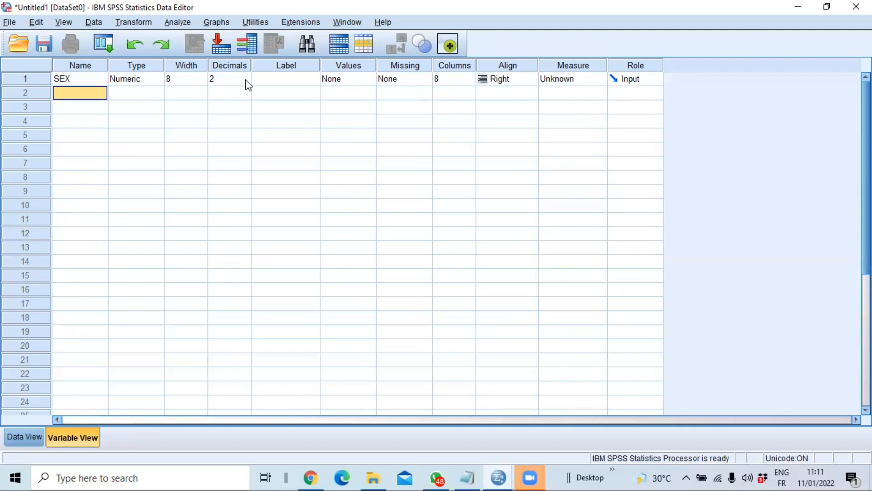
click(306, 80)
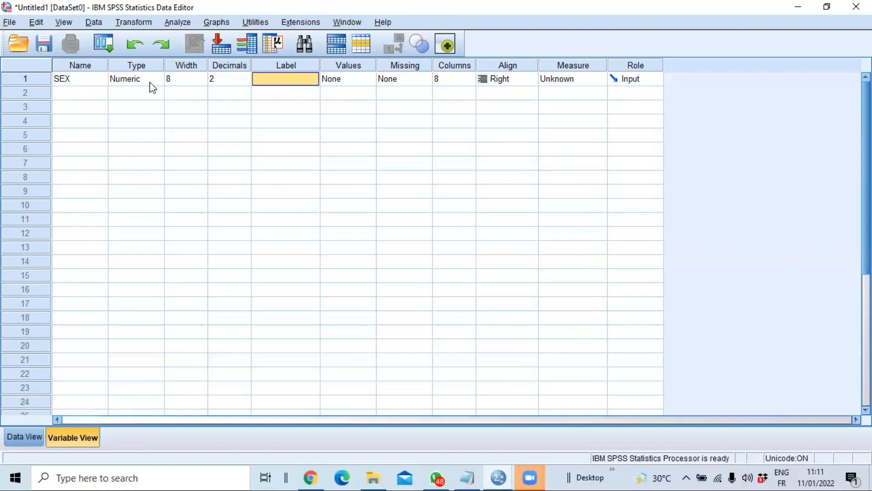
Try to set the width of the SEX variable to 1
click(193, 81)
click(193, 81)
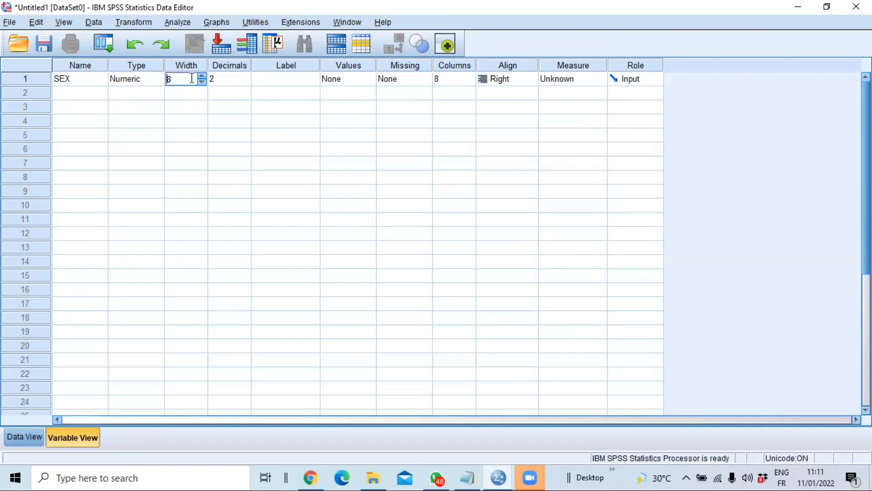
click(203, 76)
click(202, 77)
click(203, 77)
click(203, 76)
click(201, 83)
click(202, 83)
click(201, 83)
click(201, 83)
click(201, 82)
click(201, 82)
click(201, 83)
click(202, 83)
click(201, 83)
click(202, 82)
click(201, 83)
click(245, 80)
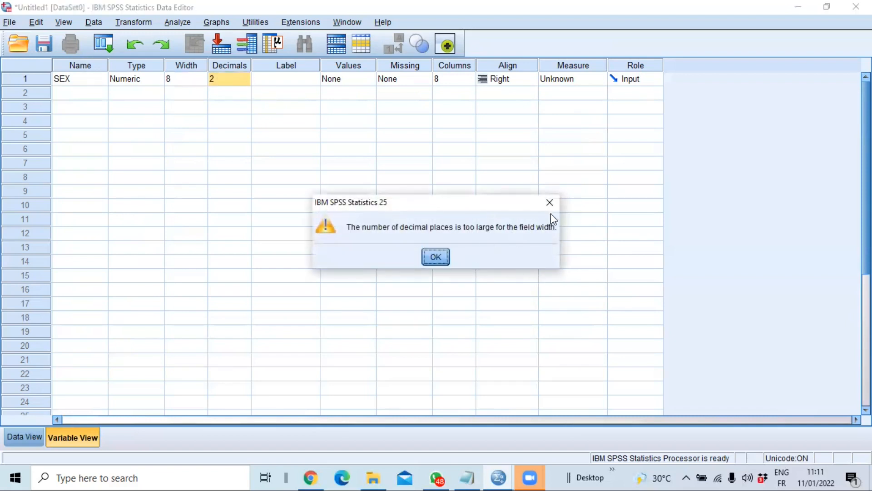
click(549, 203)
click(203, 82)
click(202, 82)
click(202, 82)
click(202, 83)
click(202, 82)
click(202, 82)
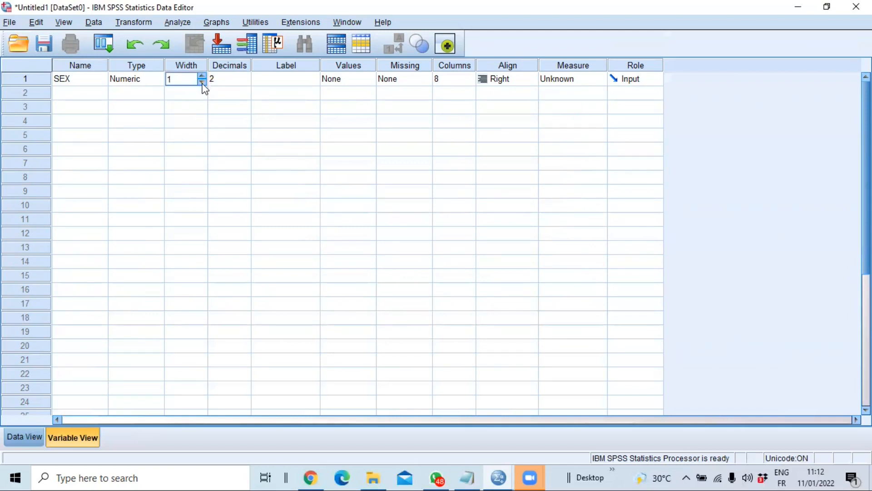
click(231, 80)
click(424, 259)
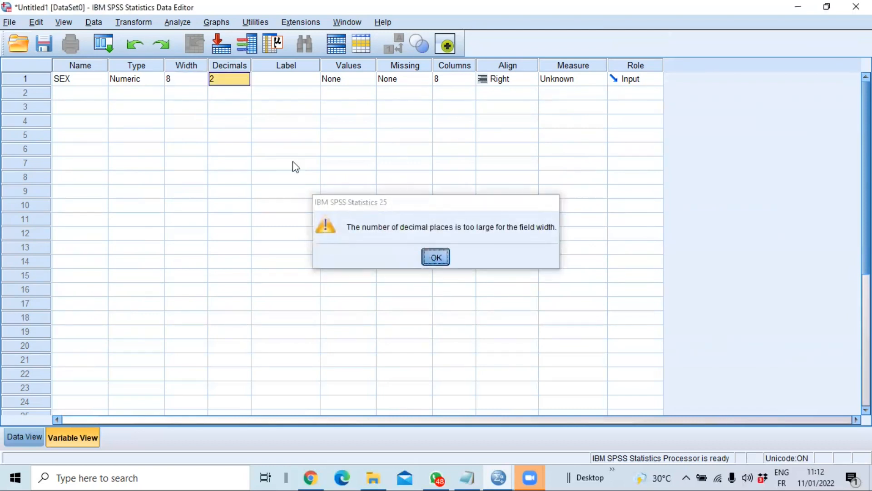
Set the SEX variable's decimals to 0 and its width to 1
click(241, 80)
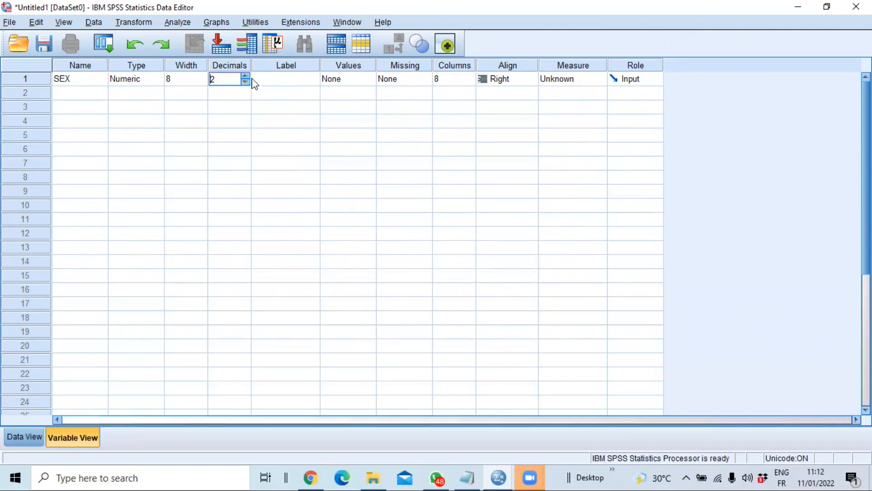
click(246, 81)
click(246, 82)
click(266, 80)
click(198, 79)
click(201, 76)
click(201, 76)
click(202, 76)
click(202, 76)
click(202, 82)
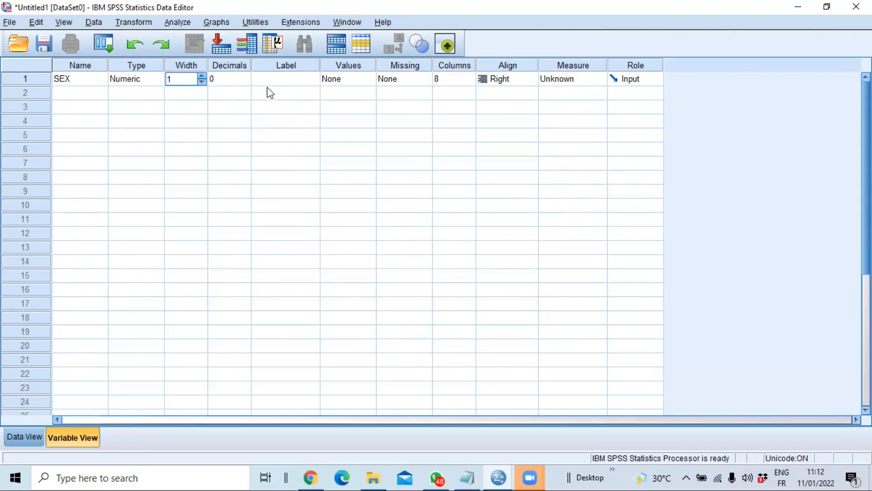
Enter "Sex of he individual" as the label of the SEX variable
click(279, 81)
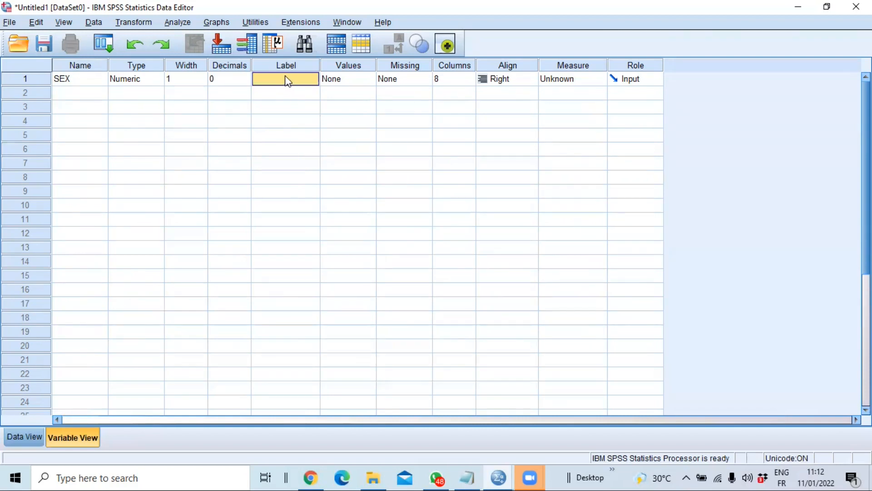
click(284, 79)
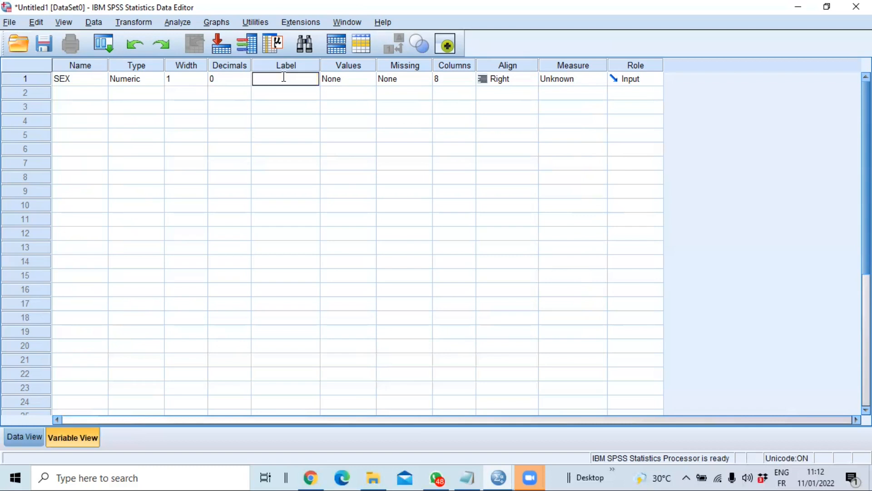
text(Se)
text(x)
text( of the )
text(ini)
key(BackSpace)
text(dividual)
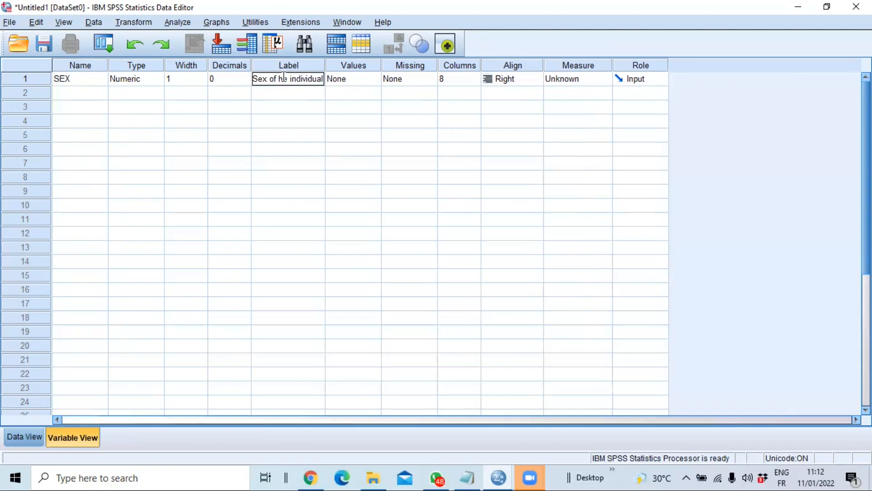
key(Return)
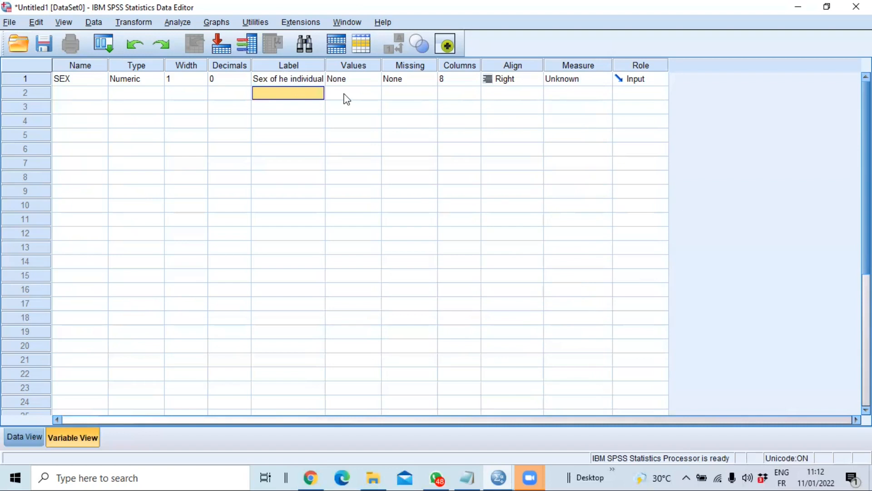
Add the value labels 1 = "male" and 2 = "Female" to the SEX variable
click(375, 80)
click(375, 80)
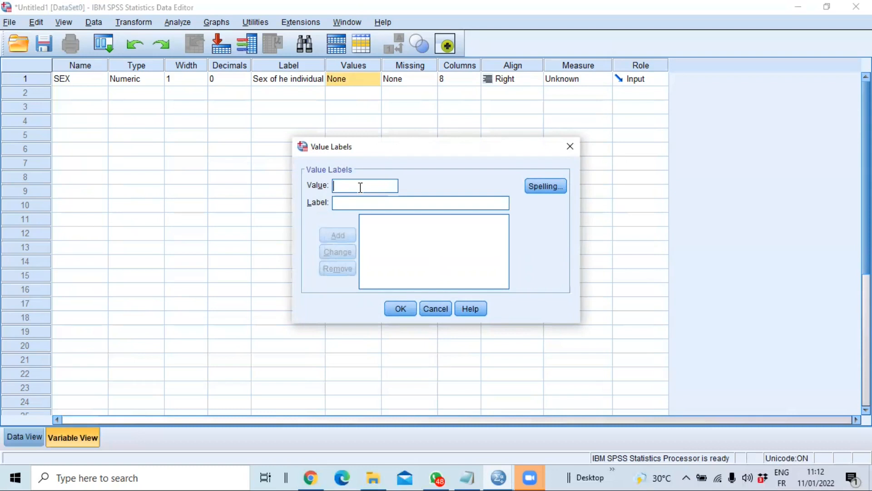
text(1)
click(360, 202)
text(male)
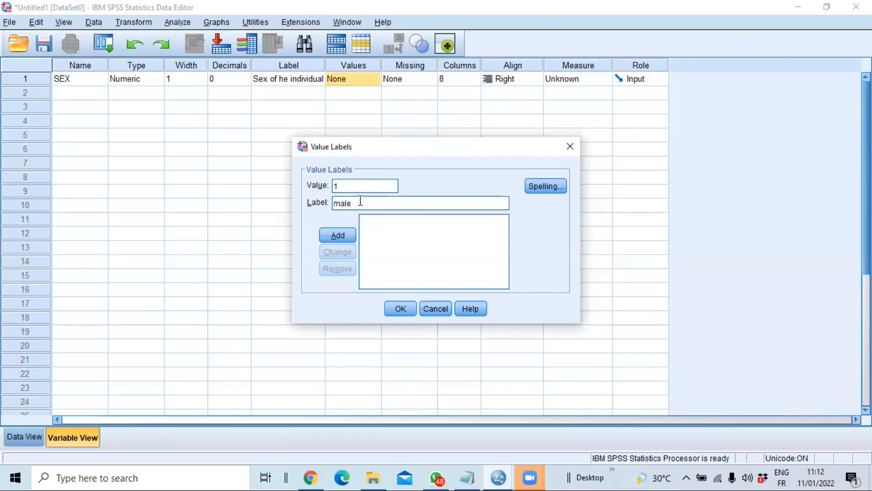
click(344, 239)
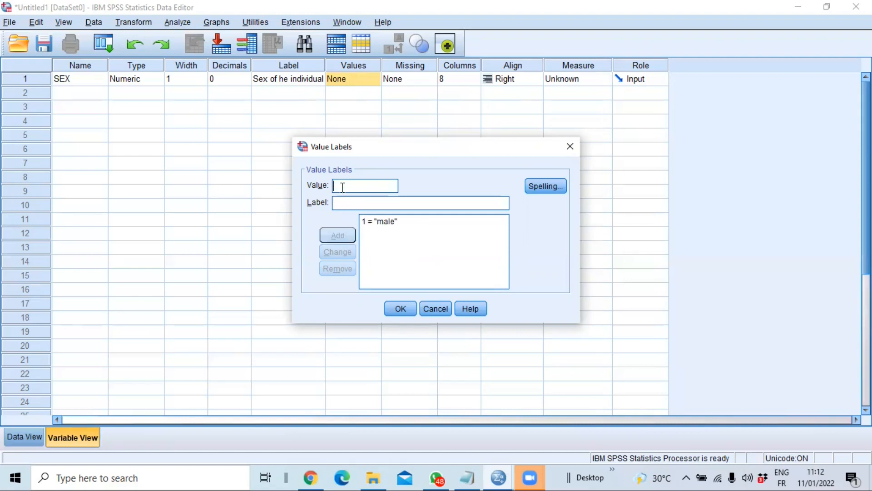
text(2)
click(358, 203)
text(Female)
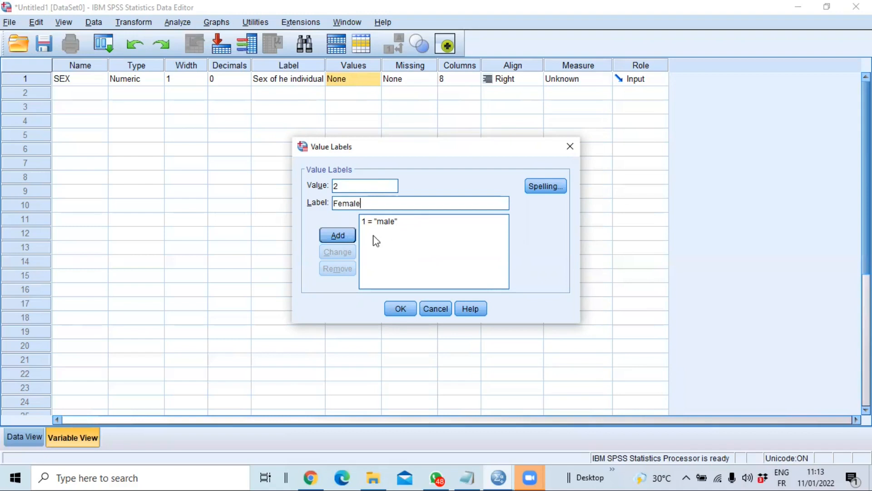
click(336, 237)
Change the label of value 1 to "Male" and apply the value labels to the SEX variable
click(389, 223)
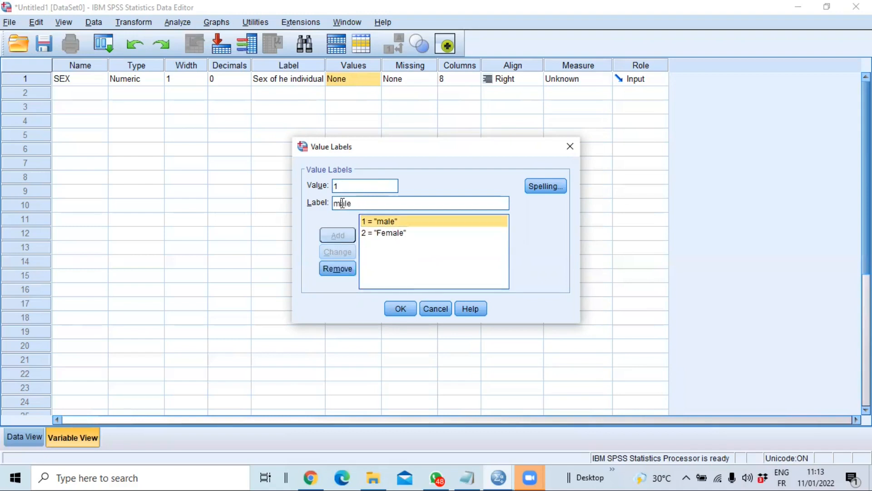
click(343, 203)
key(BackSpace)
text(M)
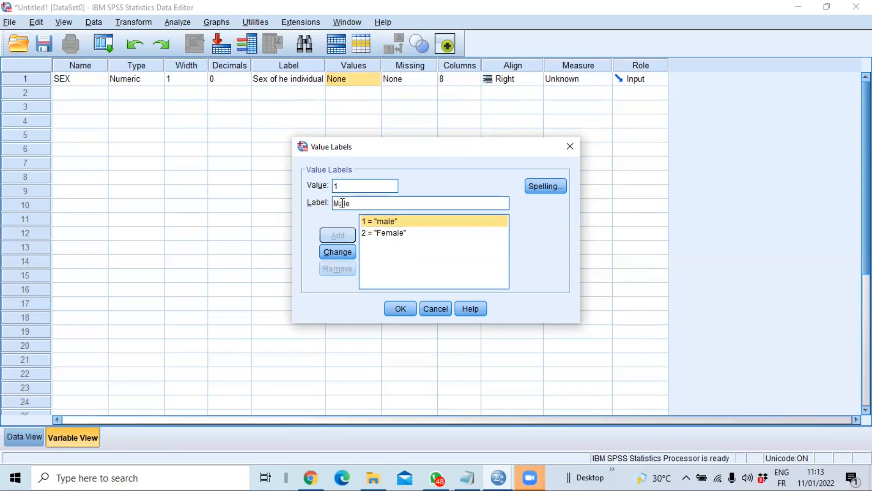
click(349, 251)
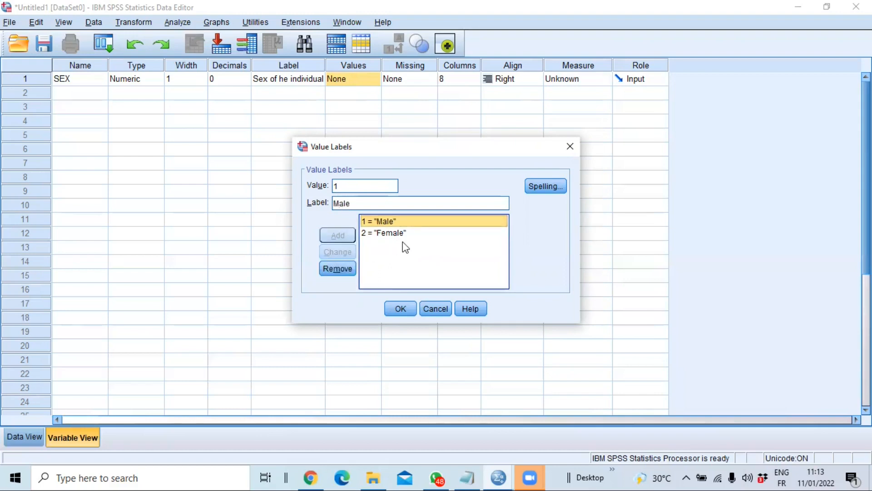
click(401, 309)
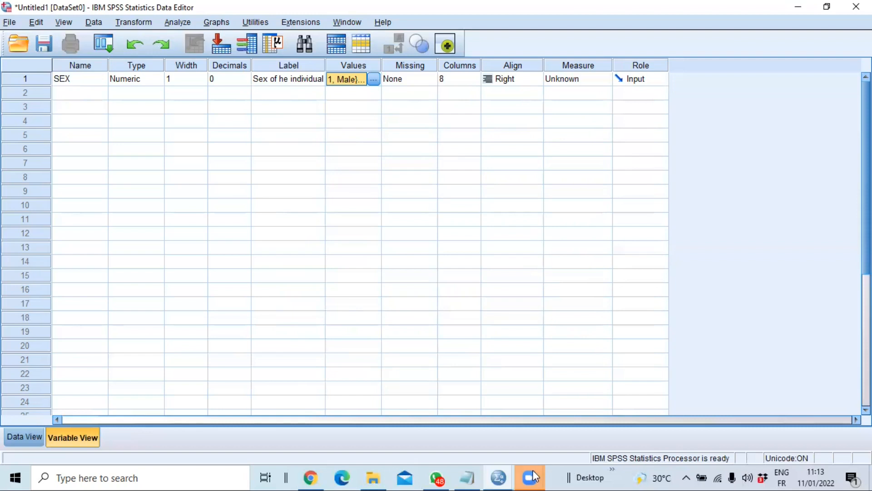
Check the Notepad notes for the second variable and add it in row 2 with the name AGE
click(463, 477)
click(460, 476)
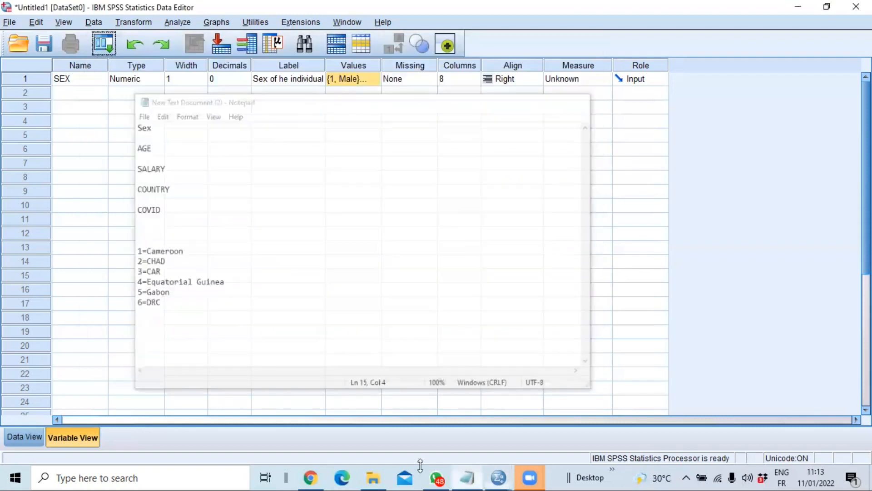
click(75, 94)
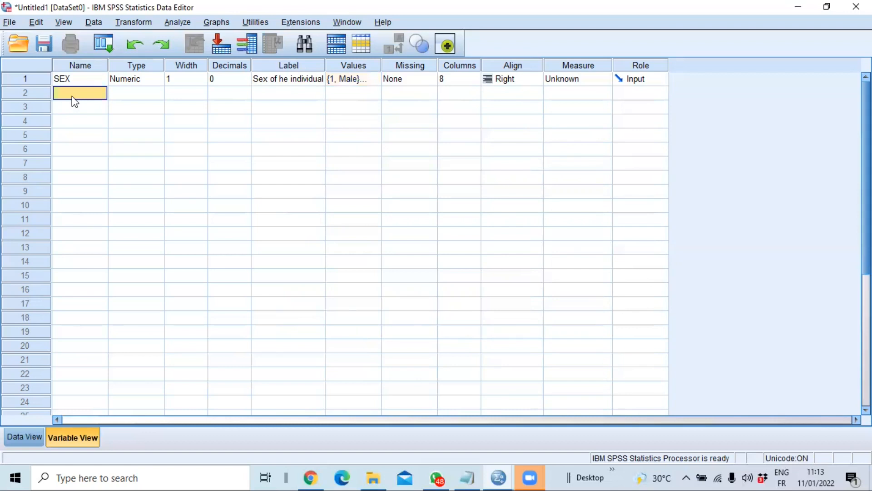
text(a)
key(BackSpace)
text(Age)
key(BackSpace)
key(BackSpace)
text(E)
key(BackSpace)
text(GE)
key(Return)
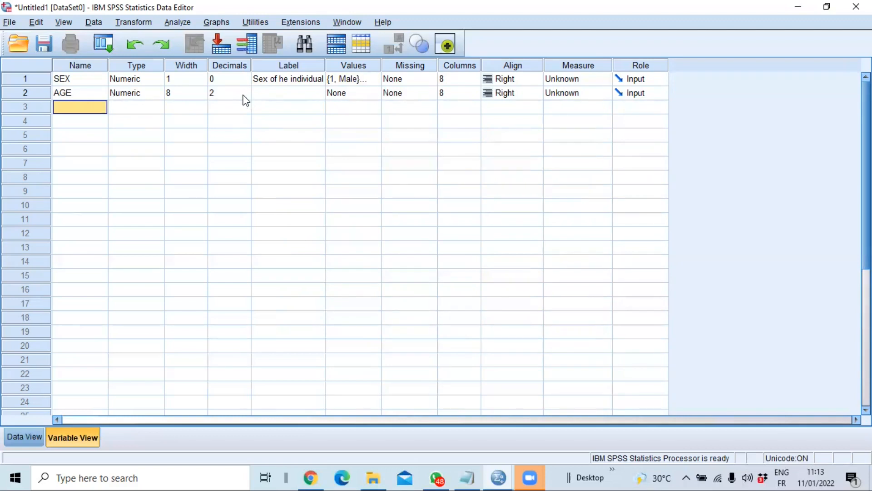
Enter "Age of the indiviual" as the label of the AGE variable
click(291, 96)
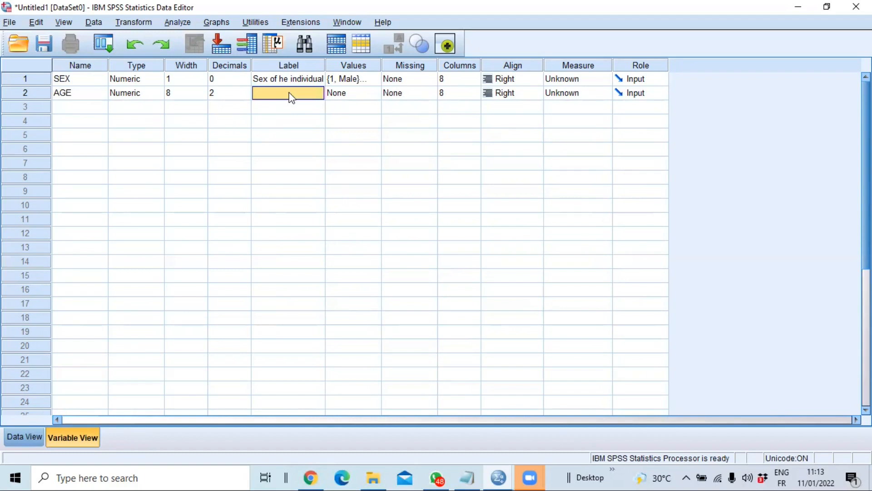
text(A)
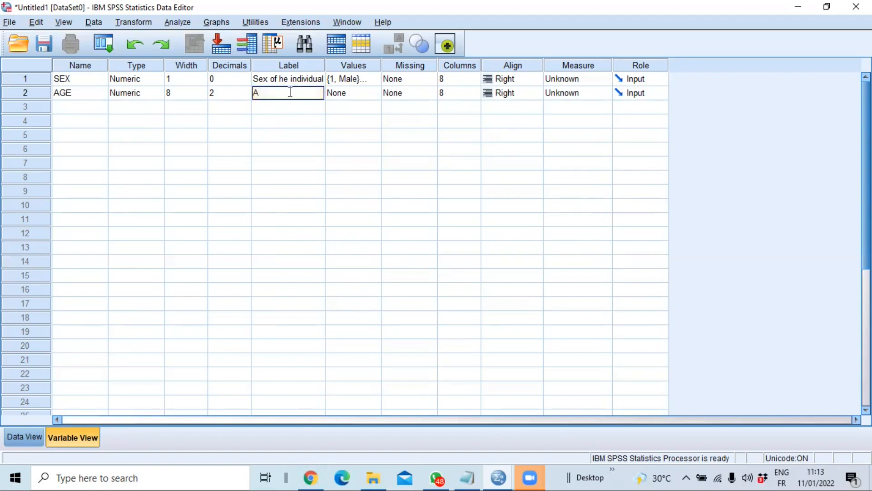
text(ge of thr)
text(ndiviual)
key(Return)
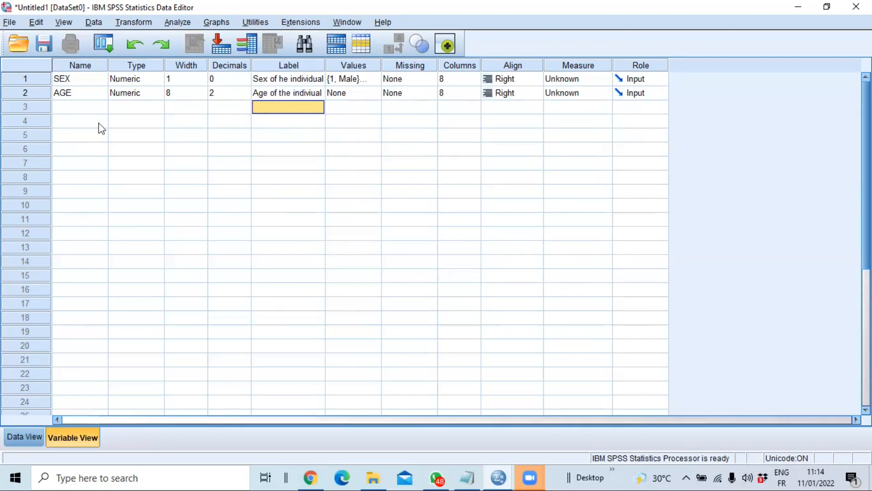
Copy the variable name SALARY from the Notepad notes and return to the SPSS variable list
click(469, 476)
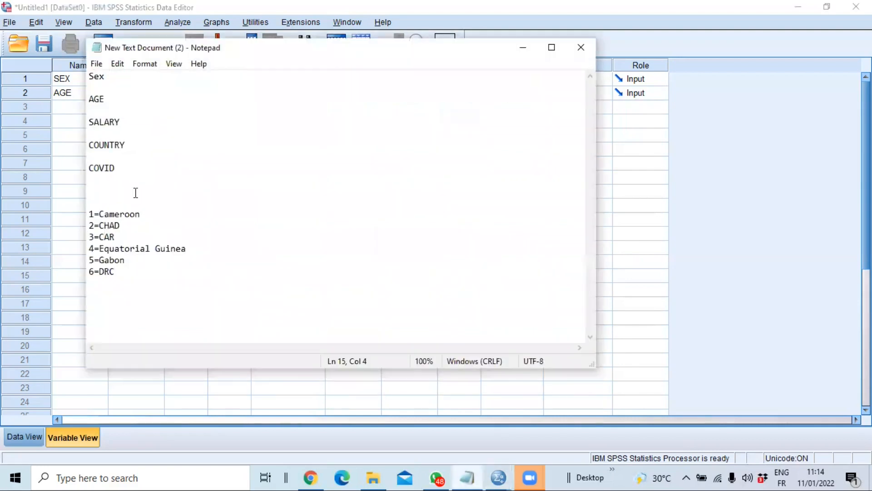
drag(124, 123, 87, 122)
right_click(105, 120)
click(141, 161)
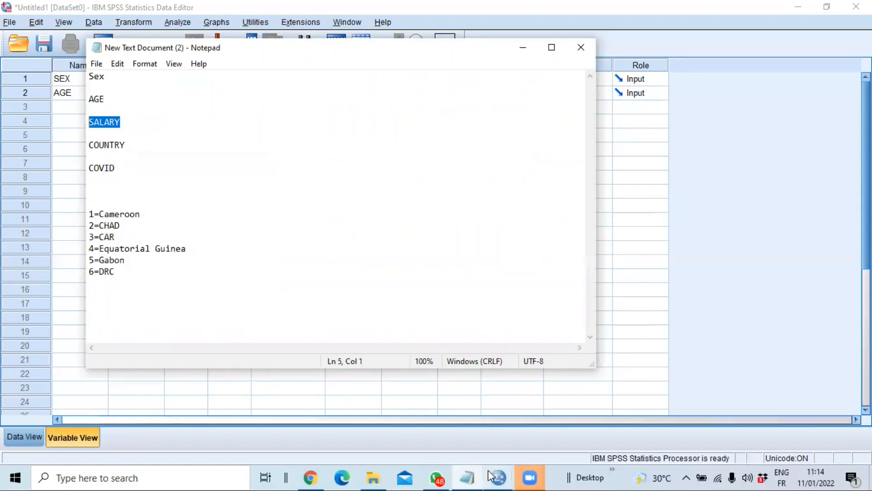
click(500, 476)
click(413, 411)
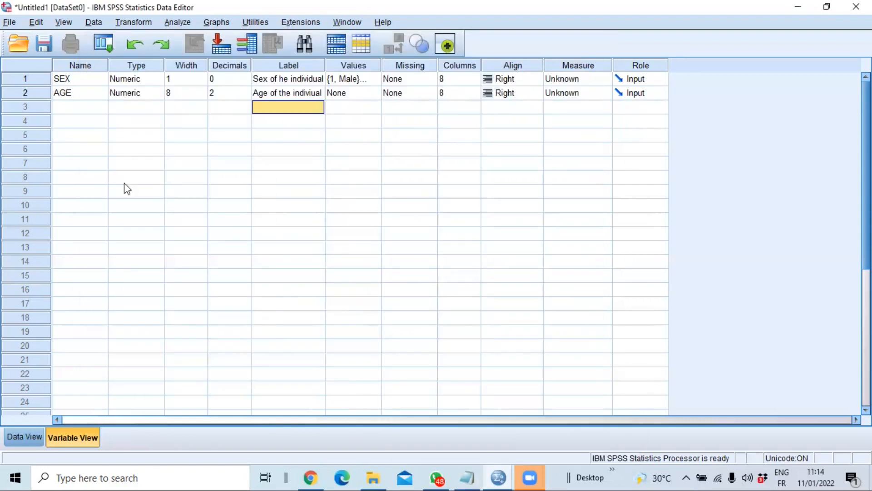
Add the copied name SALARY as the variable in row 3
click(61, 107)
key(ctrl+v)
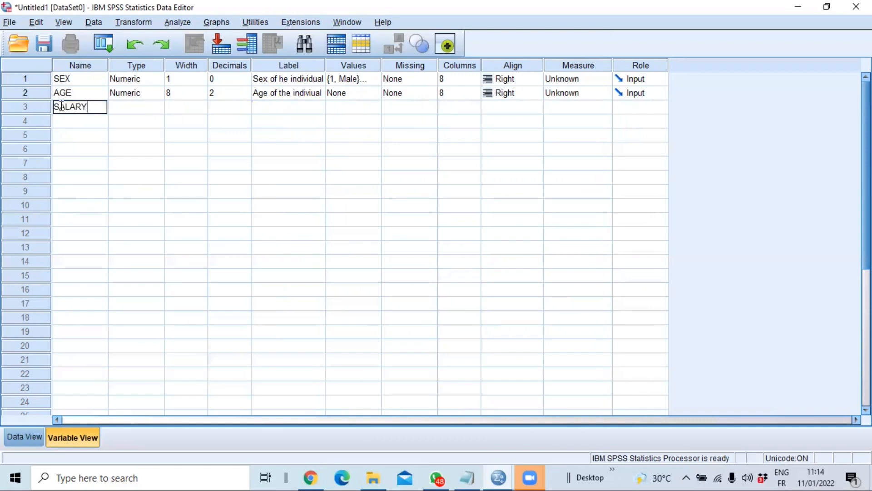
click(127, 108)
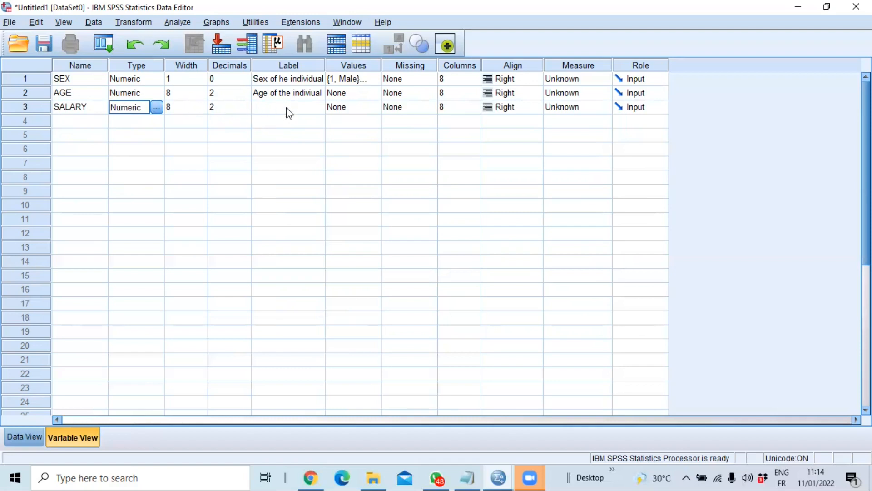
Enter "Mounhly salary of the individual" as the label of the SALARY variable
click(272, 107)
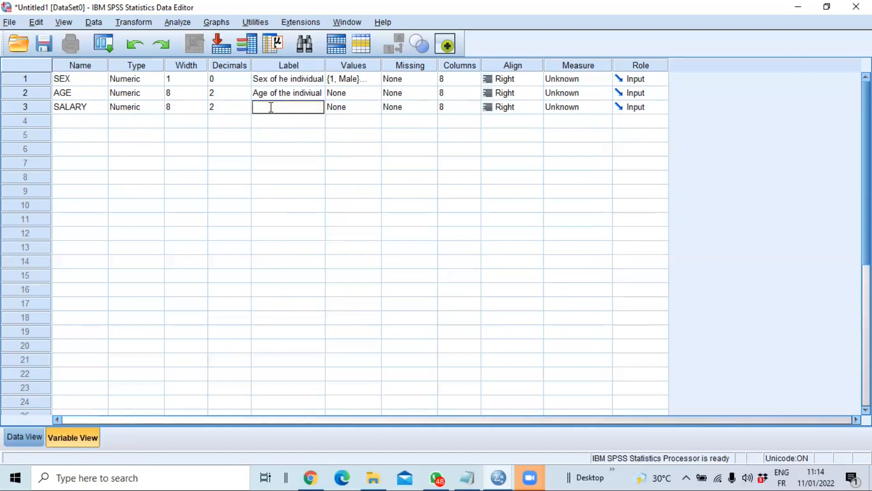
text(Moi)
text(nth)
text(ly )
text(salary )
text(of th )
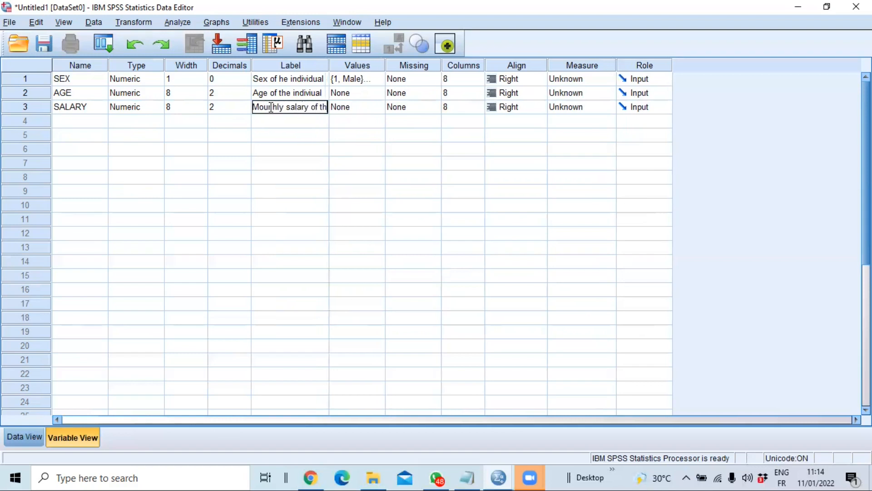
text(e)
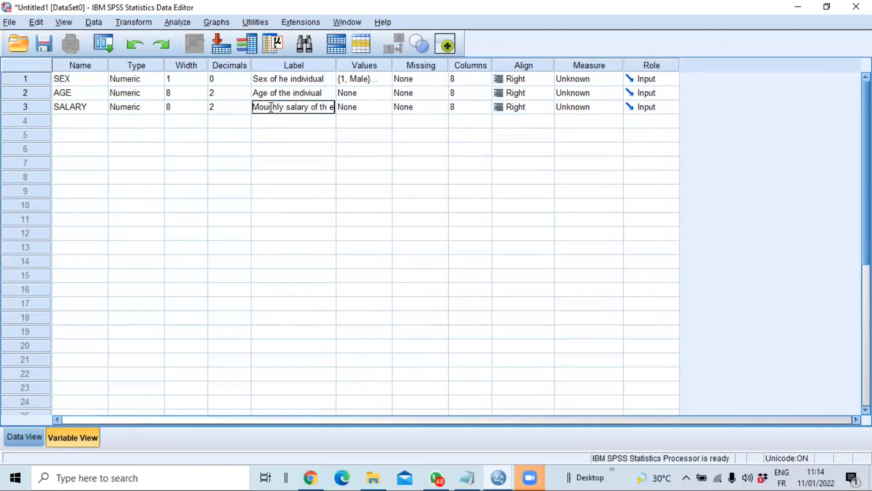
key(BackSpace)
key(BackSpace)
text(e indi)
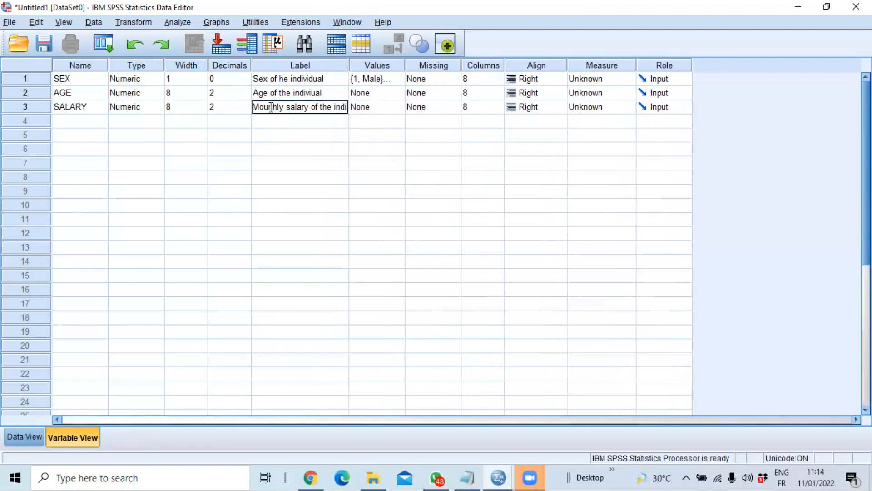
text(vidual)
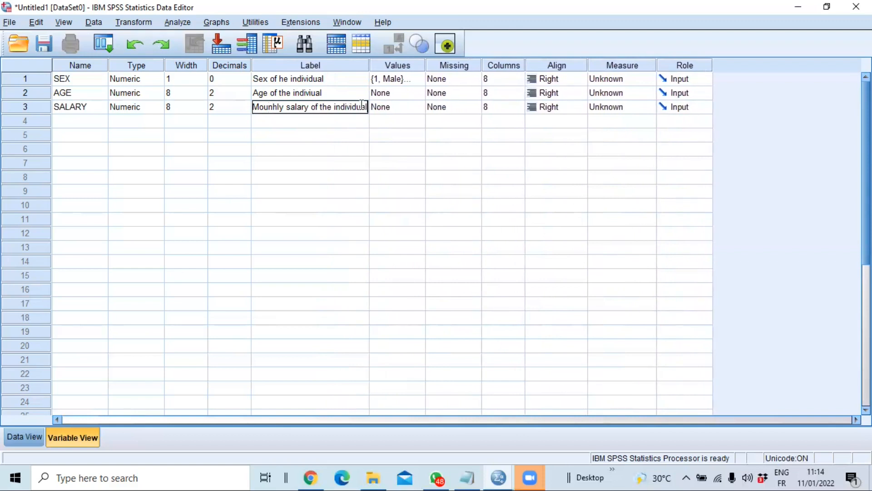
key(Return)
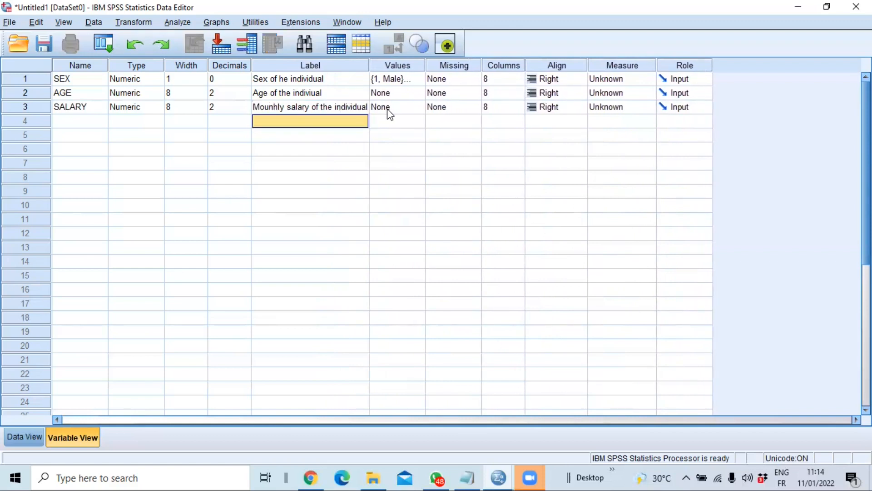
Copy COUNTRY from the Notepad notes and add it as the variable name in row 4
click(467, 477)
drag(126, 145, 91, 144)
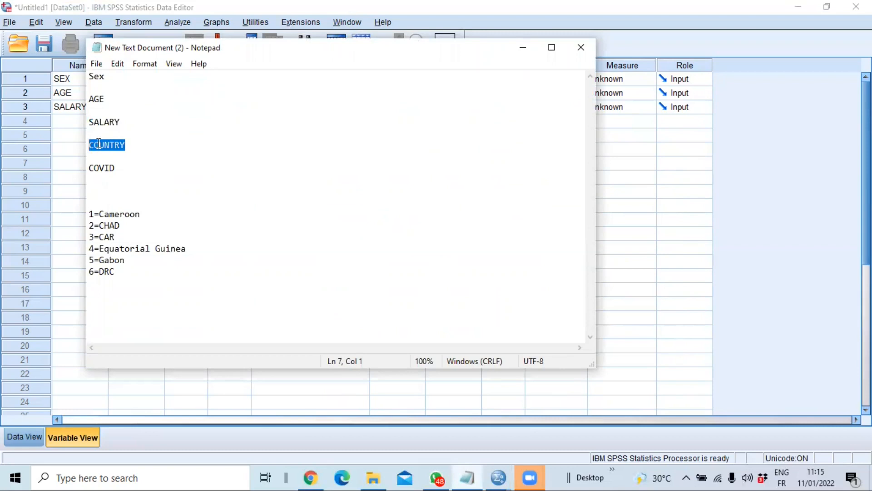
right_click(93, 144)
click(138, 182)
click(379, 7)
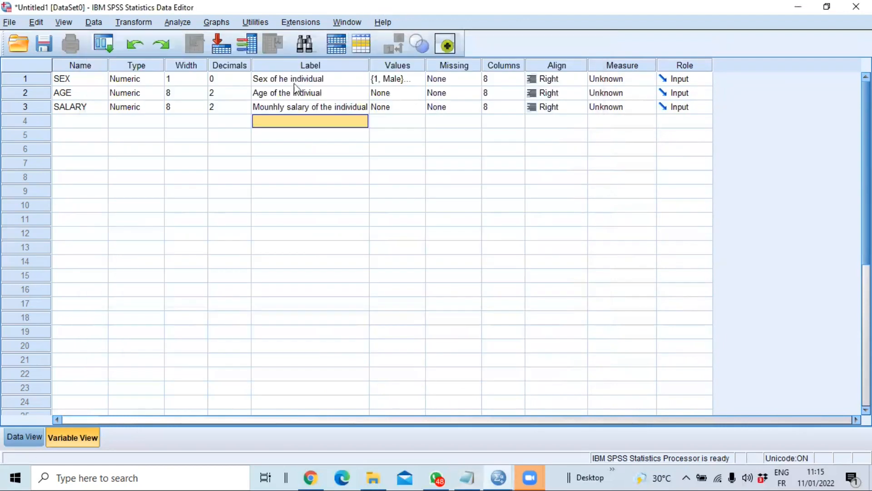
double_click(78, 120)
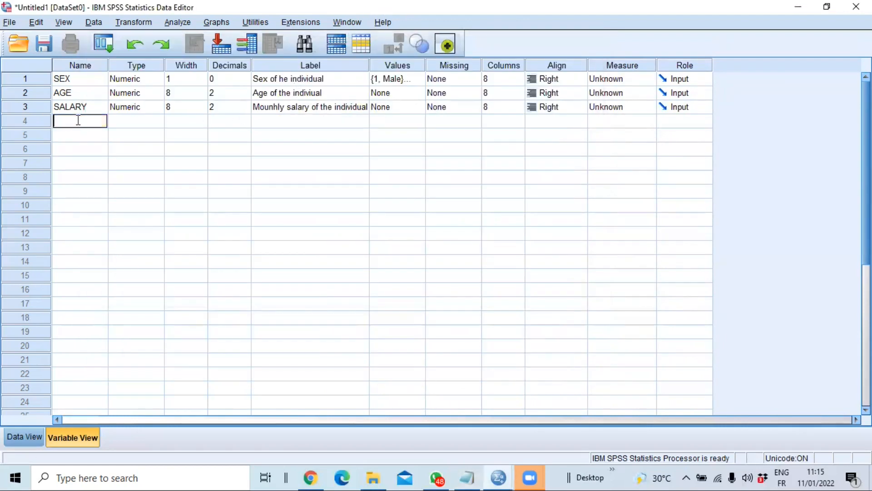
text(COUNTRY)
click(130, 124)
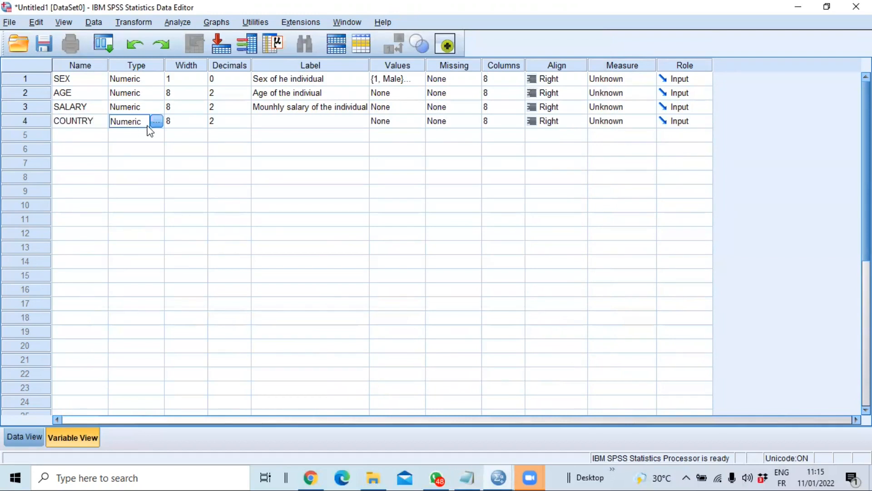
Set the COUNTRY variable to 0 decimals and a width of 1
click(244, 118)
click(245, 117)
click(245, 117)
click(245, 123)
click(245, 123)
click(244, 124)
click(244, 124)
click(245, 124)
click(204, 123)
click(203, 124)
click(202, 123)
click(203, 124)
click(203, 123)
click(202, 123)
click(203, 123)
click(202, 123)
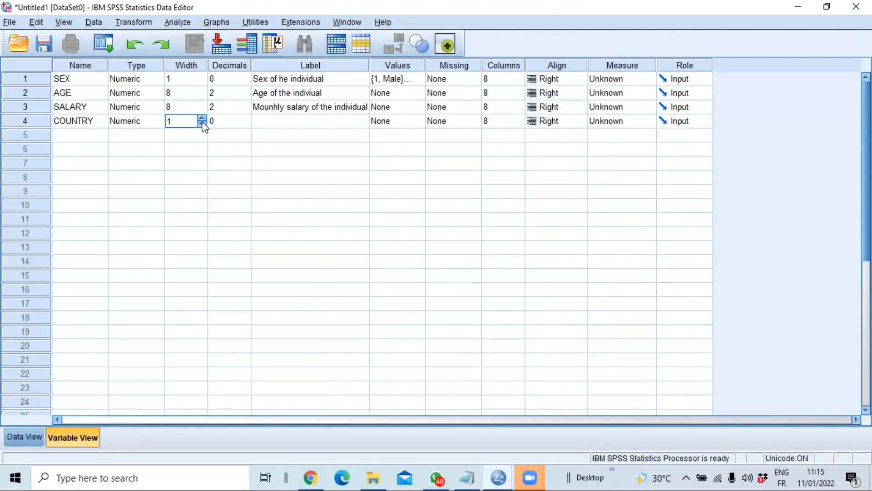
Enter "Origine COUNTRY" as the label of the COUNTRY variable
click(295, 122)
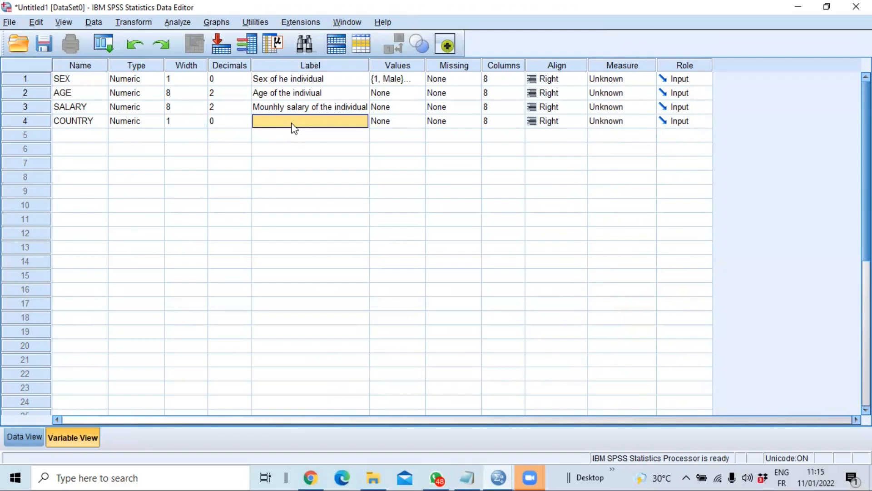
click(294, 128)
text(COUNTRY of)
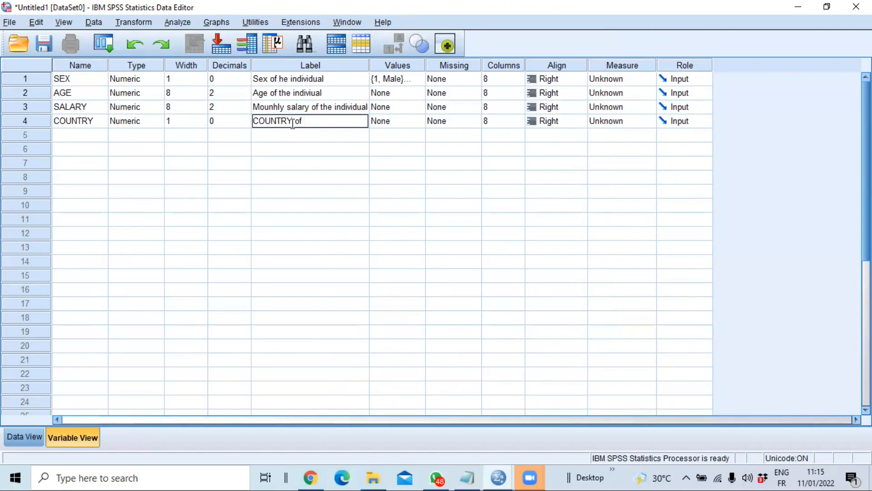
key(BackSpace)
key(BackSpace)
key(BackSpace)
key(BackSpace)
key(Home)
text(orrigi)
text(ne)
key(Left)
key(Left)
key(Left)
key(Left)
key(Left)
key(Left)
key(BackSpace)
key(Left)
key(Left)
key(Delete)
text(O)
key(Return)
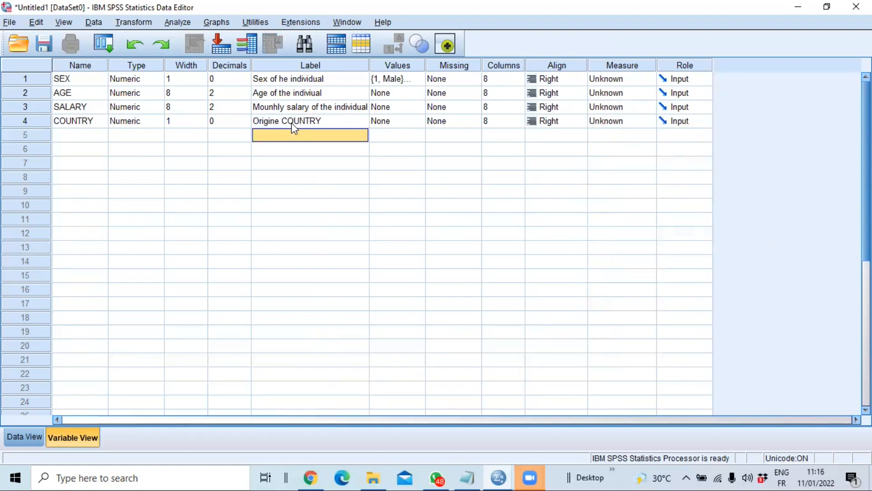
Open the value labels of the COUNTRY variable and add value 1 with the label "Cameroon"
click(418, 125)
click(418, 125)
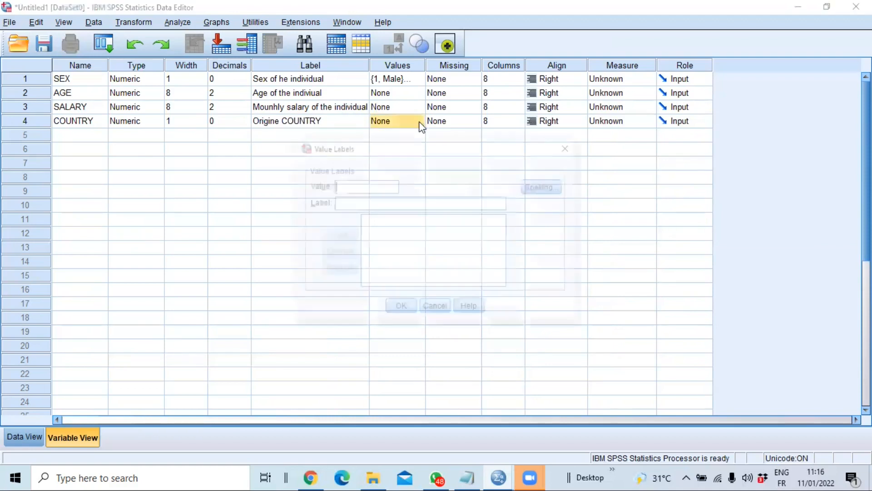
text(1)
click(407, 204)
text(c)
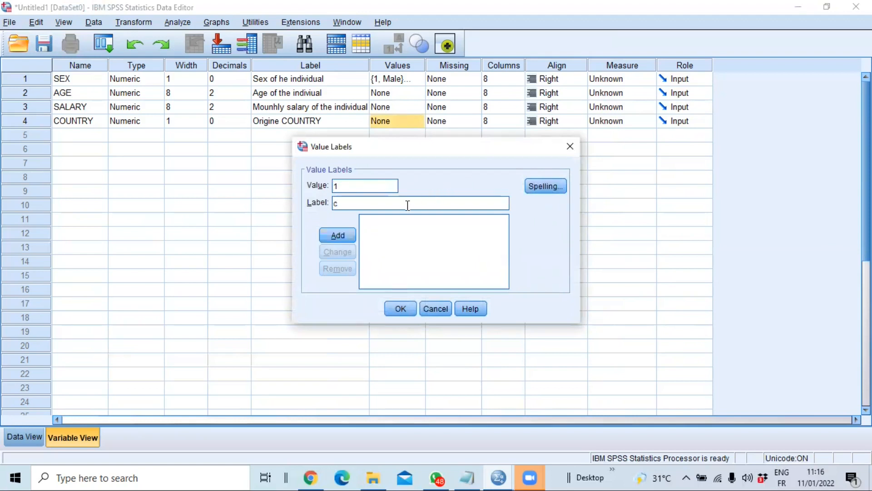
key(BackSpace)
text(Cameroon)
click(332, 234)
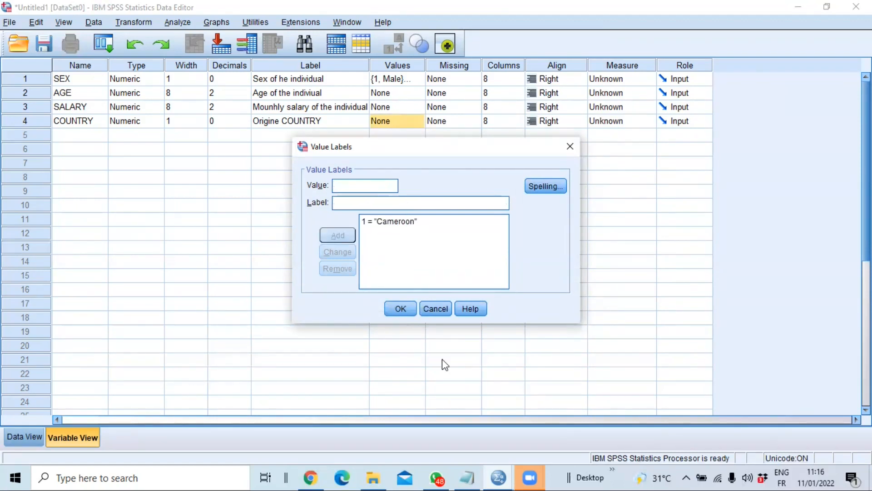
Add value 2 with the label "CHAD", copied from the Notepad country list
text(2)
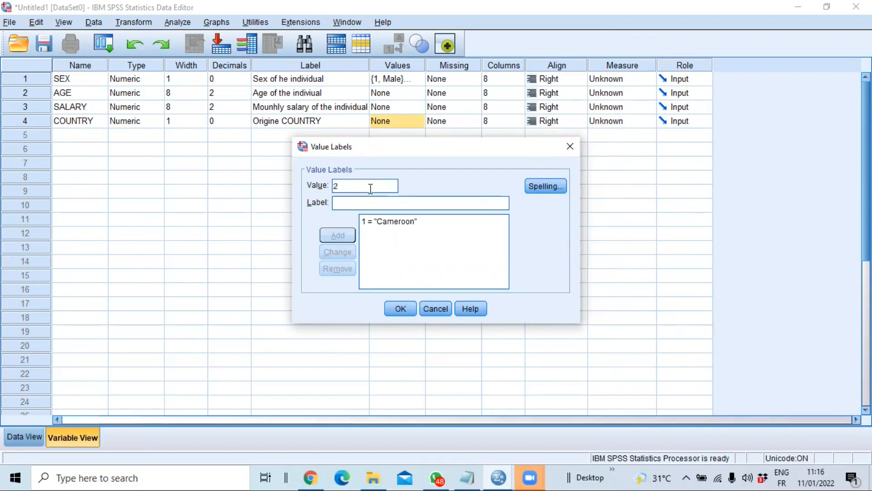
click(467, 477)
drag(121, 226, 100, 224)
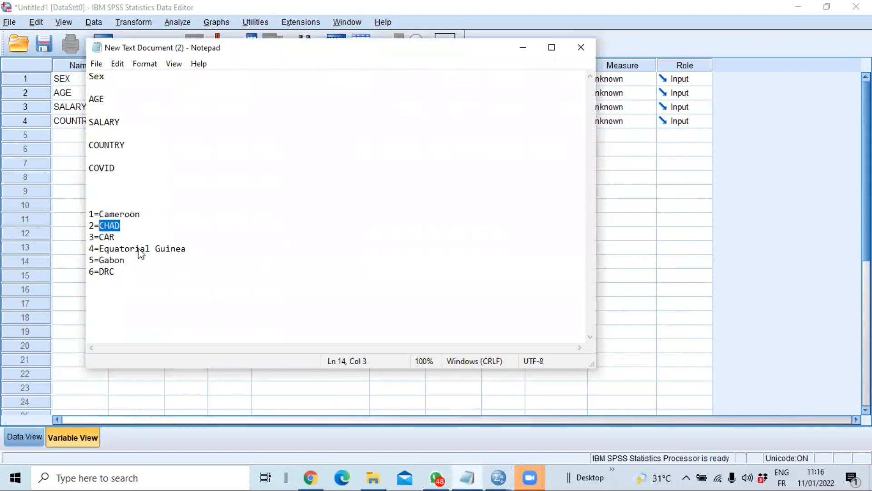
right_click(100, 224)
click(153, 266)
click(498, 477)
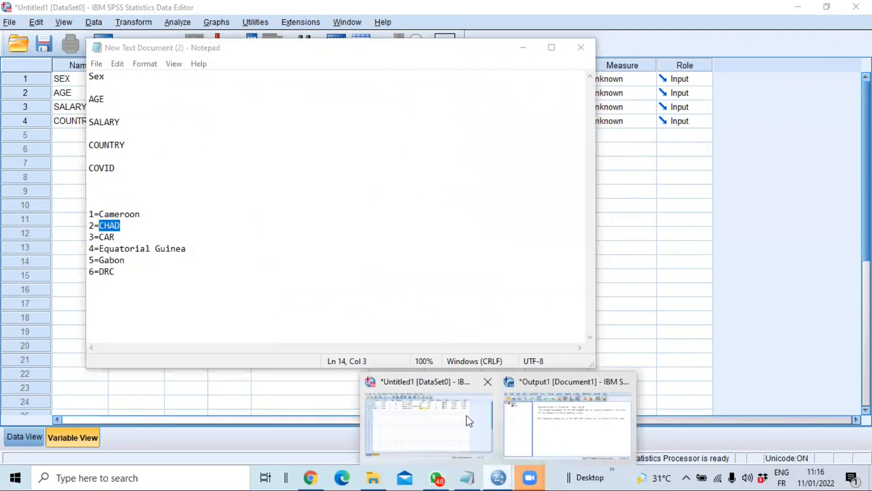
click(427, 425)
click(354, 203)
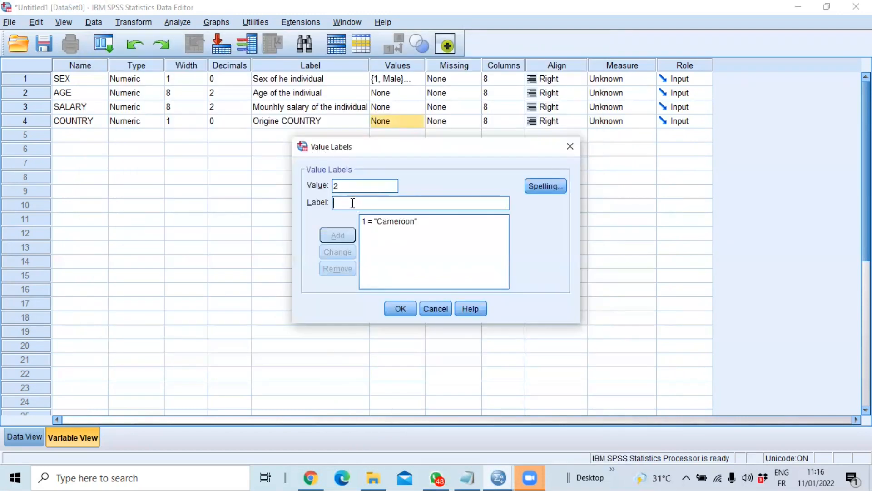
key(ctrl+v)
click(339, 236)
Add value 3 with the label "Equatorial Guinea", copied from the Notepad country list
text(3)
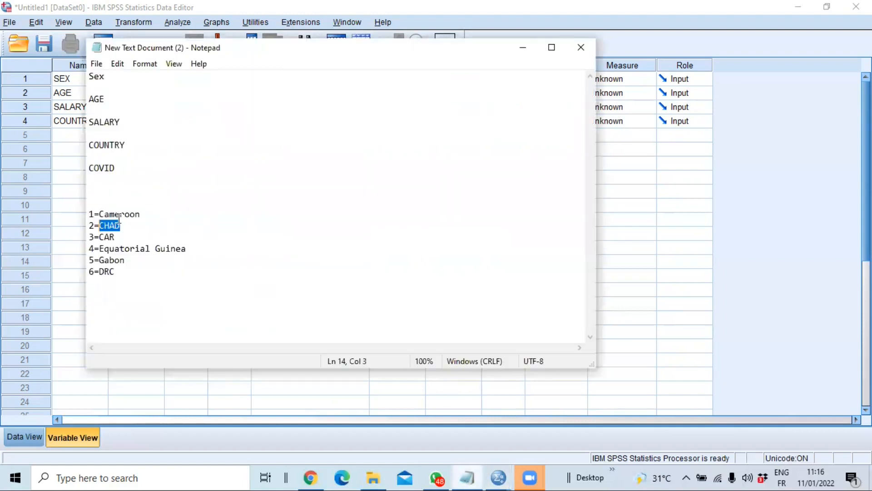
drag(102, 248, 181, 250)
right_click(180, 250)
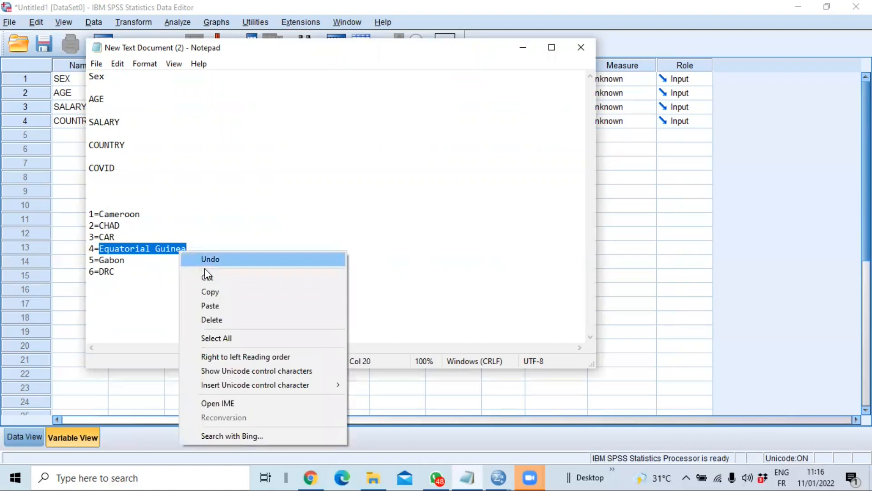
click(224, 288)
click(271, 5)
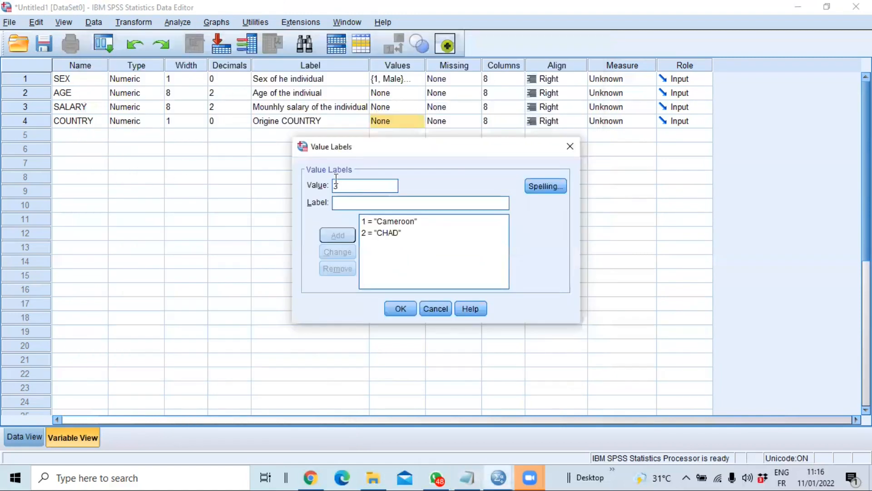
click(350, 203)
key(ctrl+v)
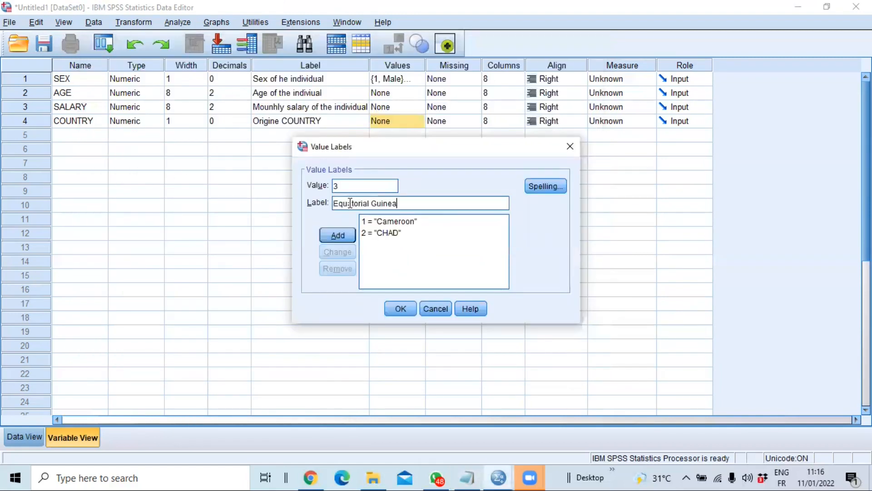
click(339, 236)
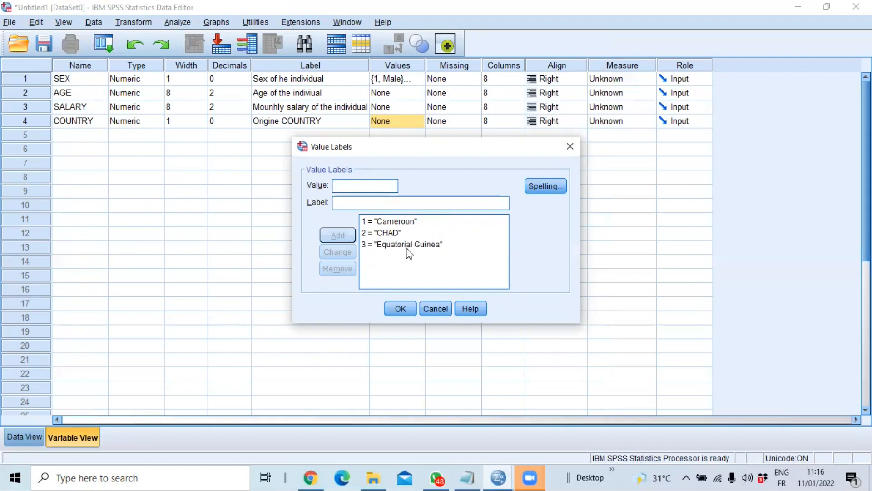
Check the country codes in Notepad, change the label of value 3 to "CAR" and apply the COUNTRY value labels
click(465, 474)
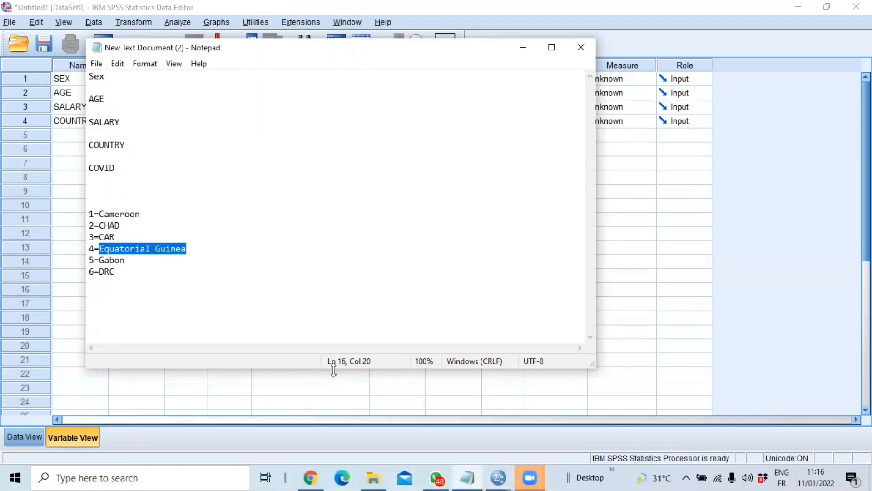
click(500, 471)
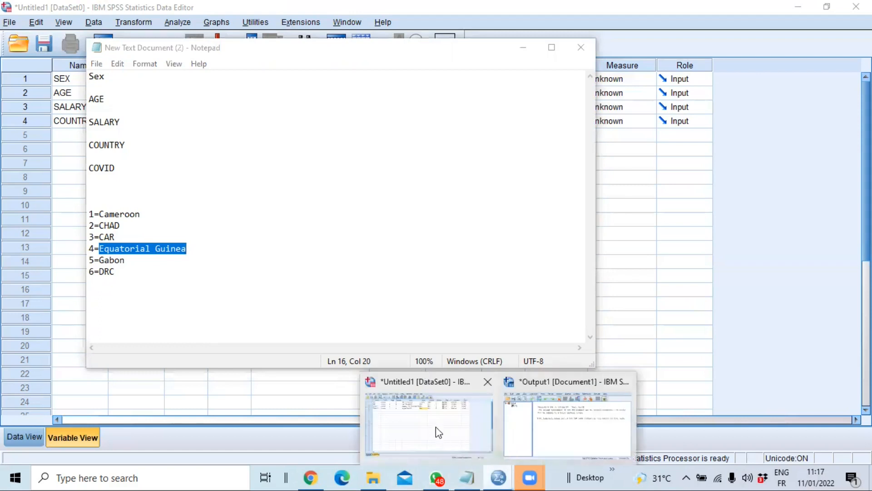
click(435, 425)
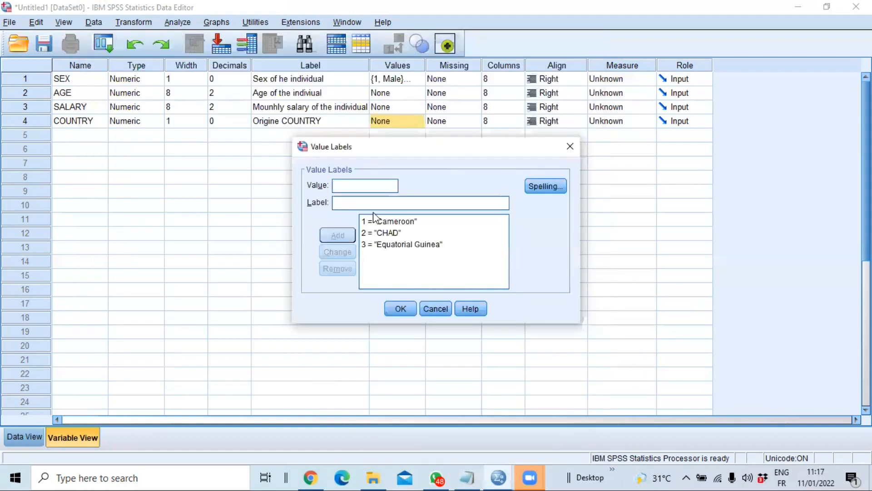
click(381, 245)
drag(402, 205, 335, 201)
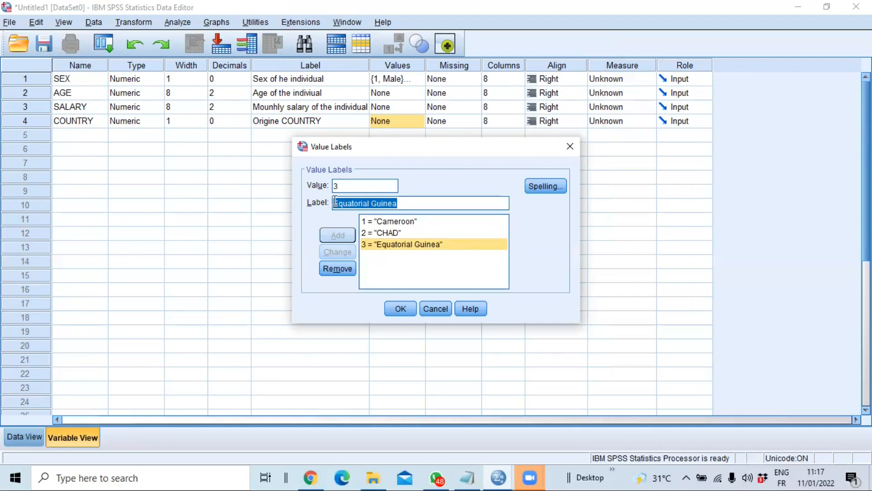
text(CAR)
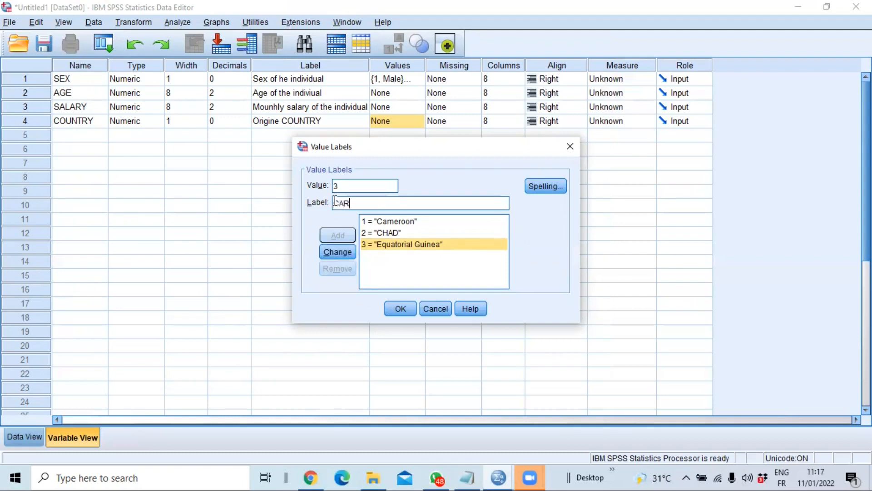
click(337, 252)
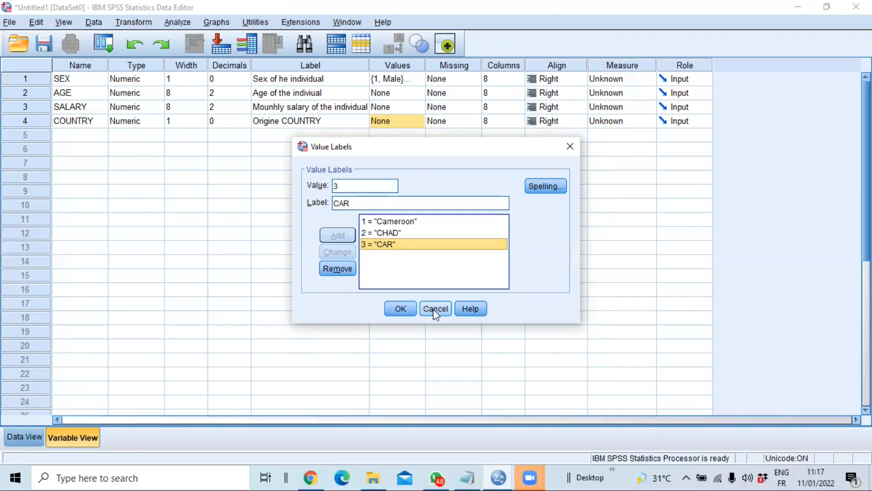
click(400, 308)
Reopen the value labels of the COUNTRY variable and add value 4 with the label "Equatorial Guinea"
click(417, 121)
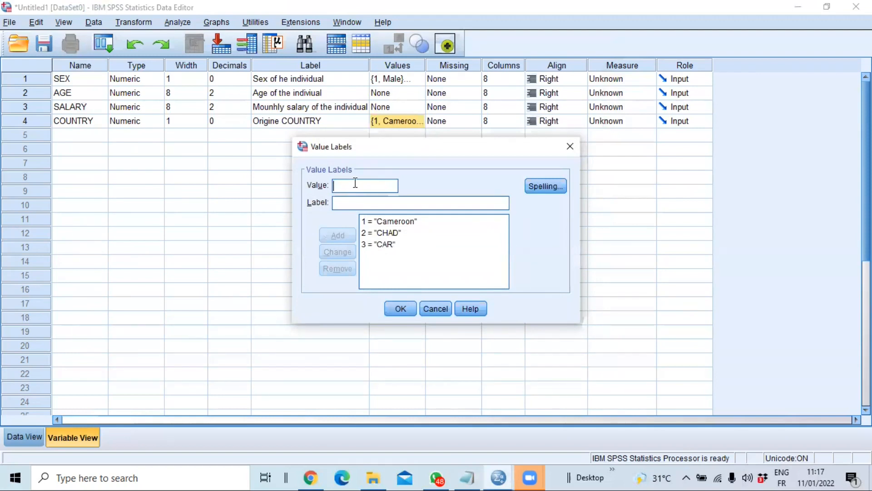
text(4)
click(350, 207)
text(Equatorial Guinea)
click(328, 235)
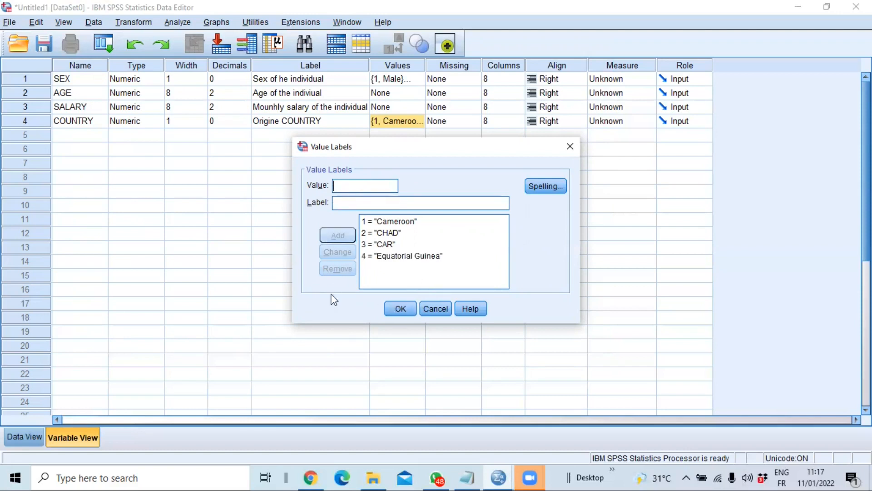
Switch to the Notepad country list and copy the country name "Gabon" from code 5
click(498, 478)
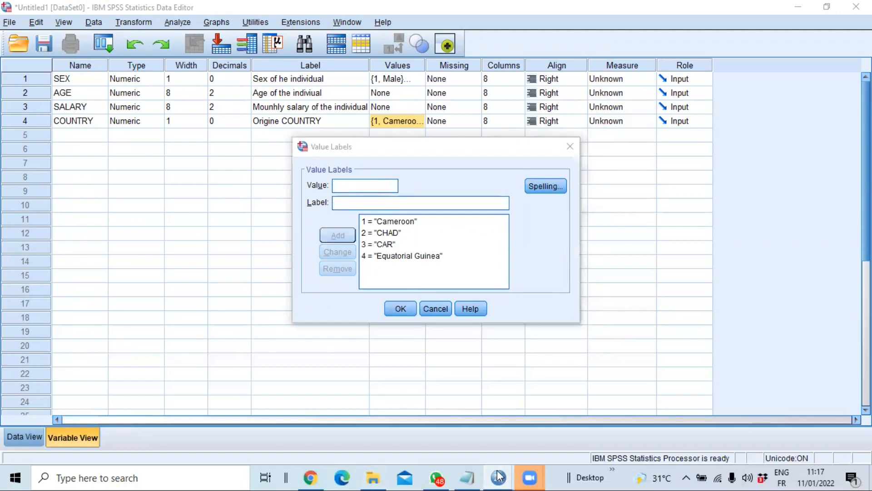
click(448, 425)
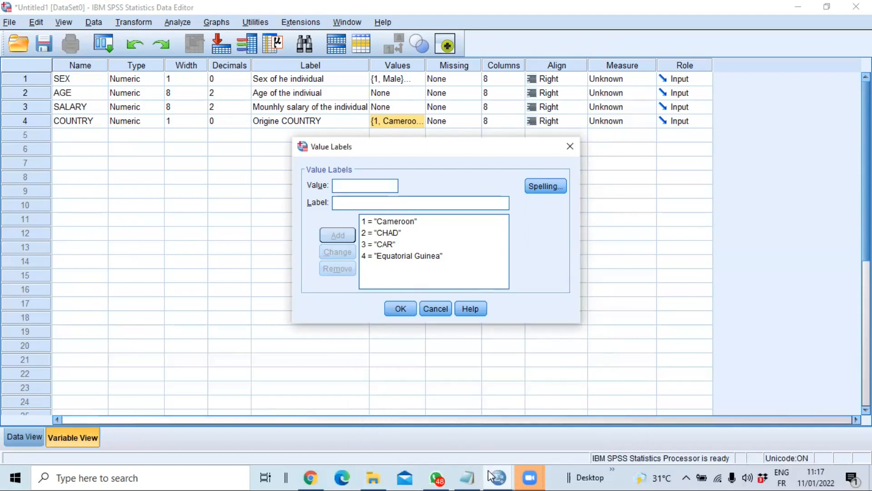
click(468, 477)
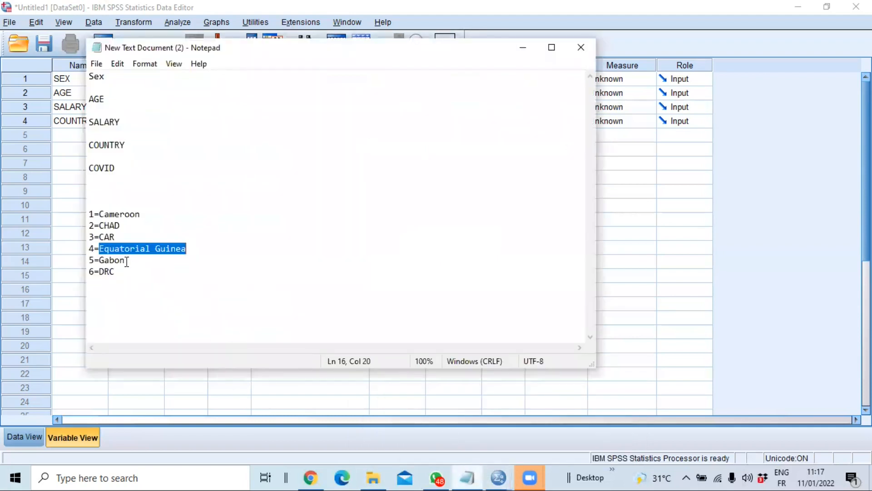
click(126, 260)
key(ctrl+shift+Left)
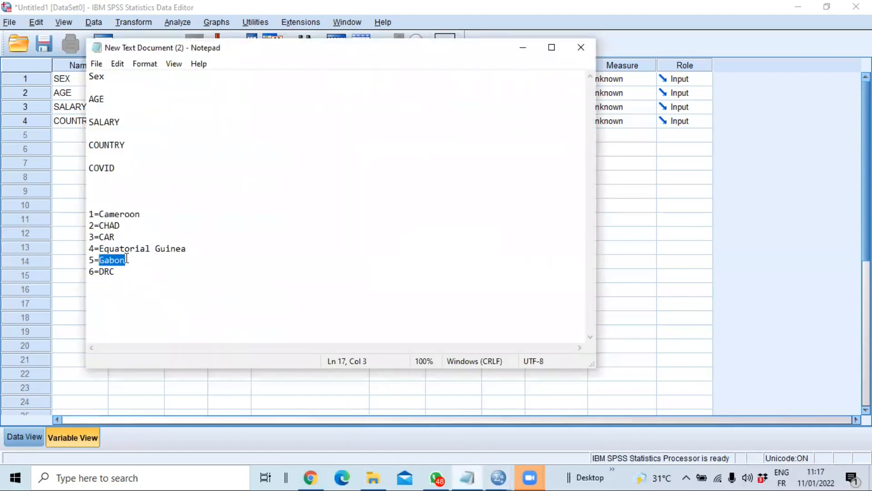
right_click(160, 287)
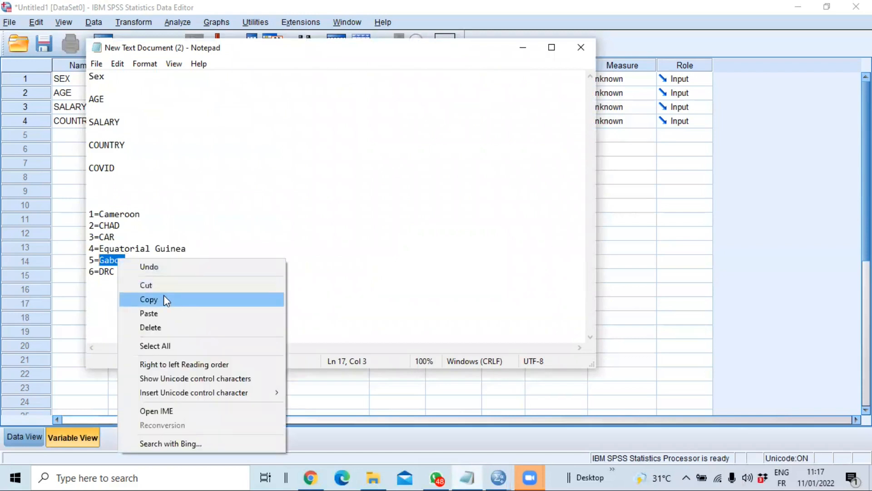
click(163, 297)
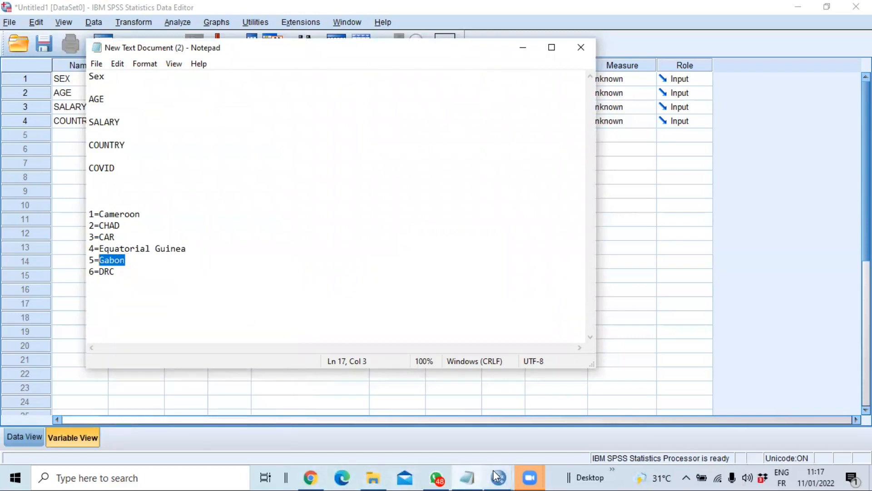
Return to the SPSS Value Labels dialog and add value 5 with the label "Gabon"
mouse_move(500, 475)
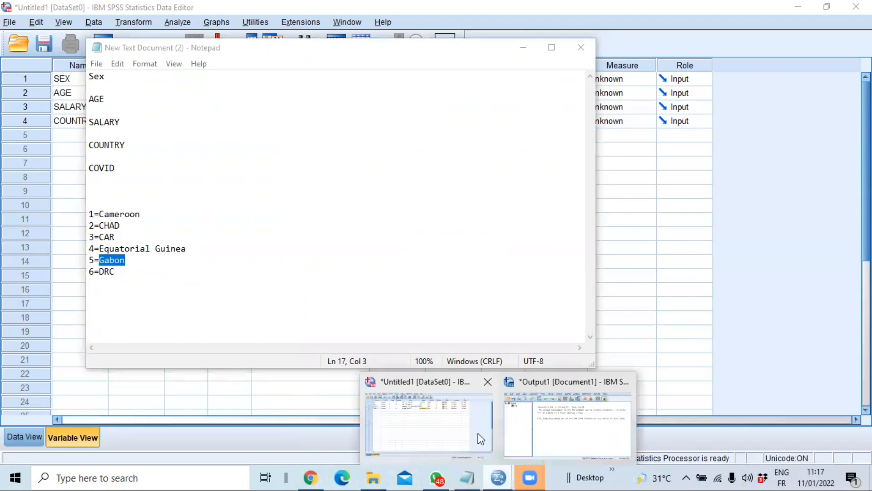
click(440, 434)
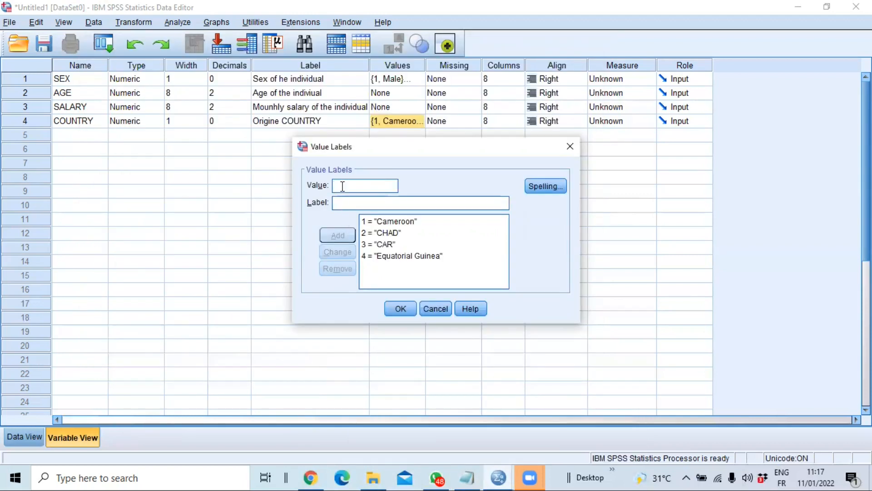
text(5)
click(365, 203)
text(V)
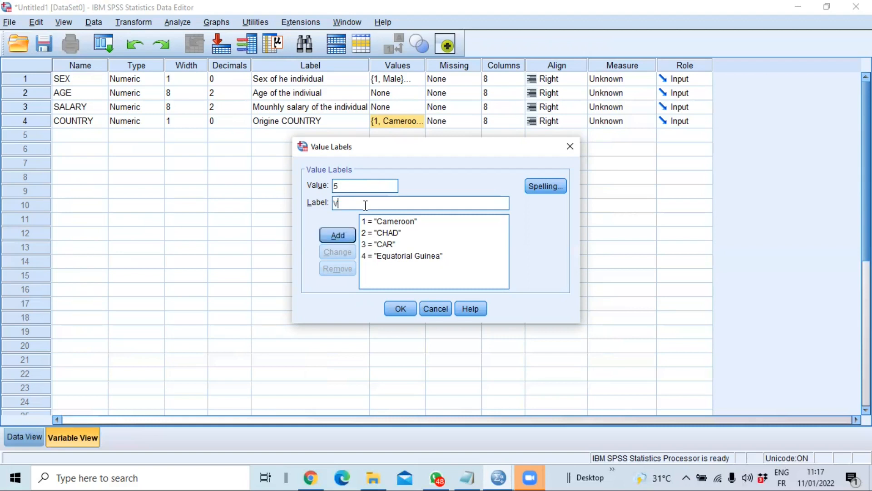
key(BackSpace)
text(Gabon)
click(337, 234)
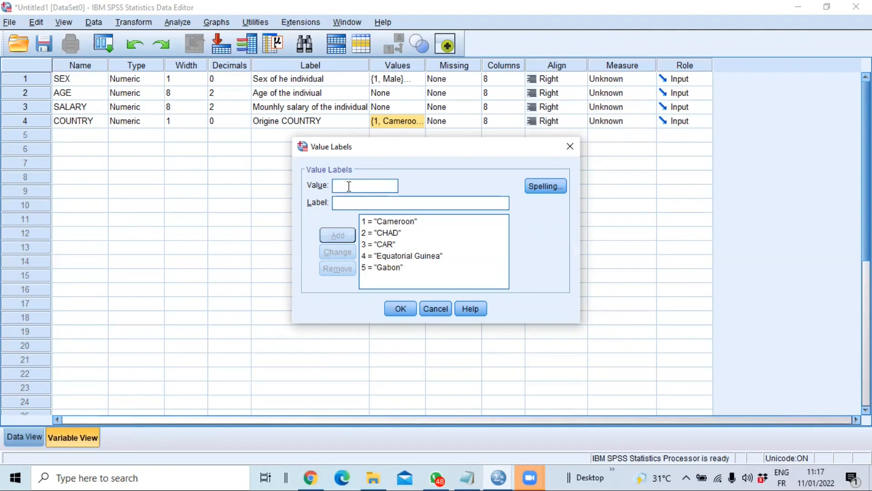
Add value 6 with the label "DRC" and apply the COUNTRY value labels
text(6)
click(391, 200)
text(DRC)
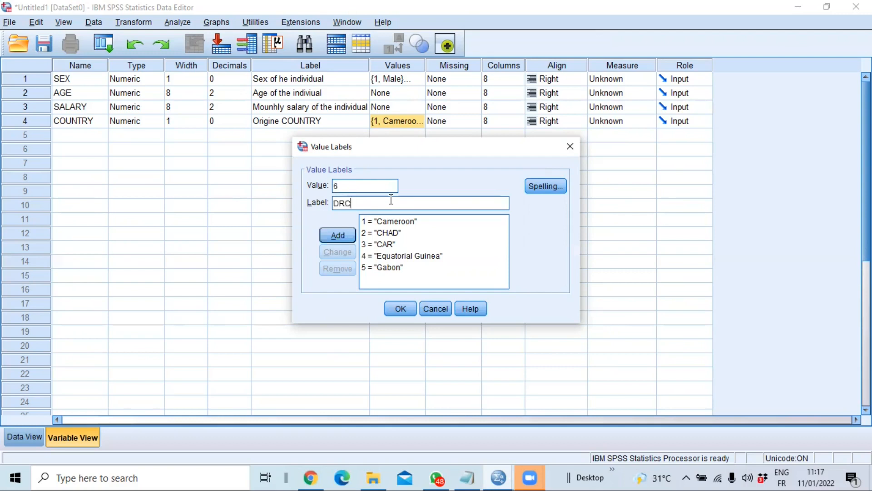
click(342, 234)
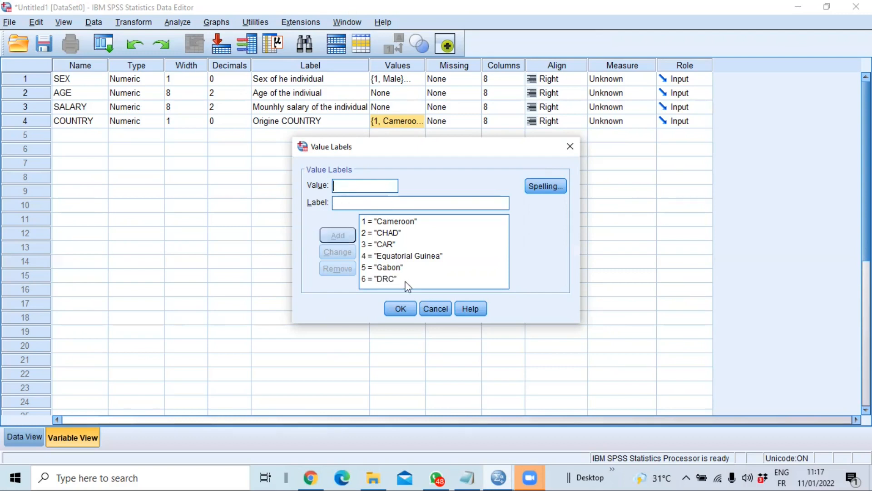
click(400, 309)
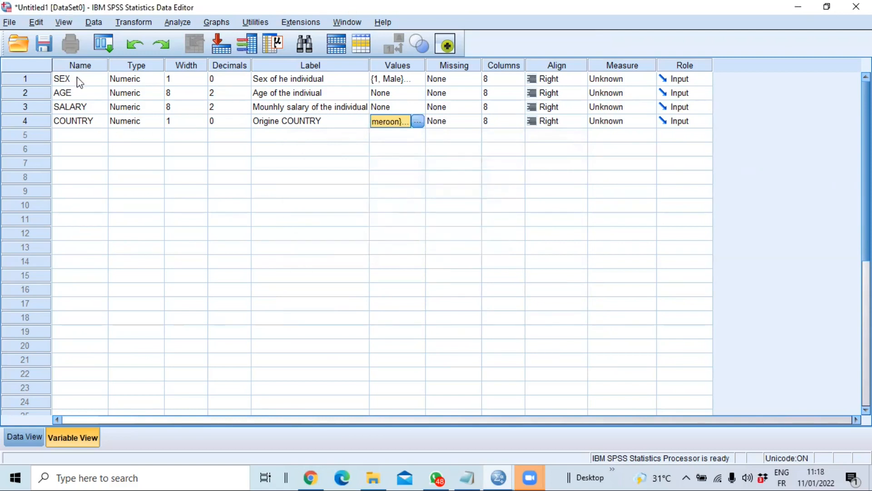
Create a fifth variable named COVID with width 1 and 0 decimals
click(83, 135)
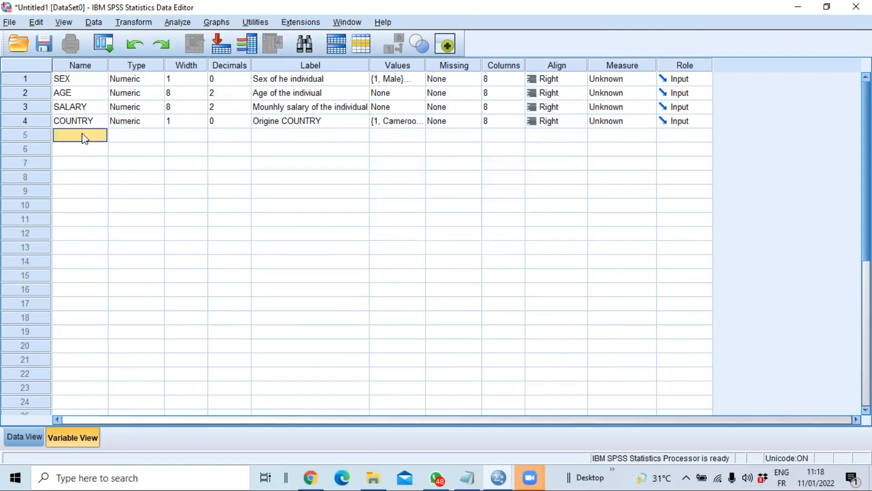
text(COVID)
click(186, 135)
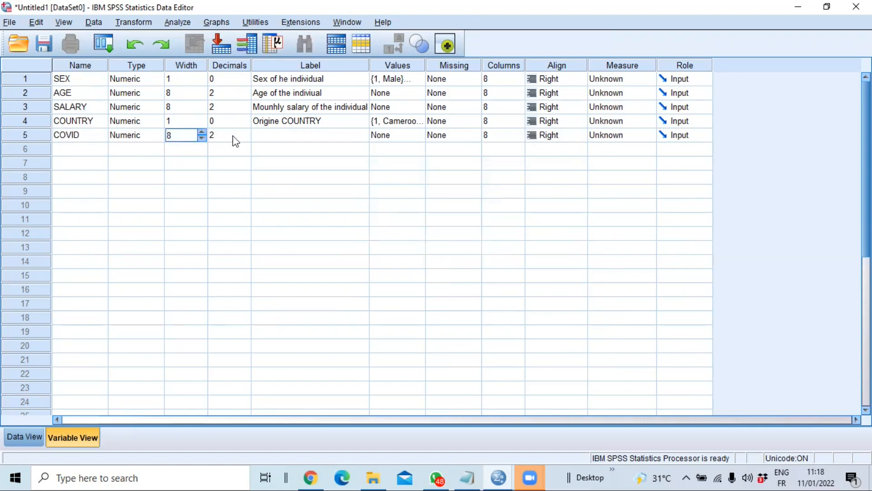
click(246, 136)
text(0)
click(201, 139)
click(201, 140)
Enter "Wether the individual have Covid or not" as the label of the COVID variable
click(300, 135)
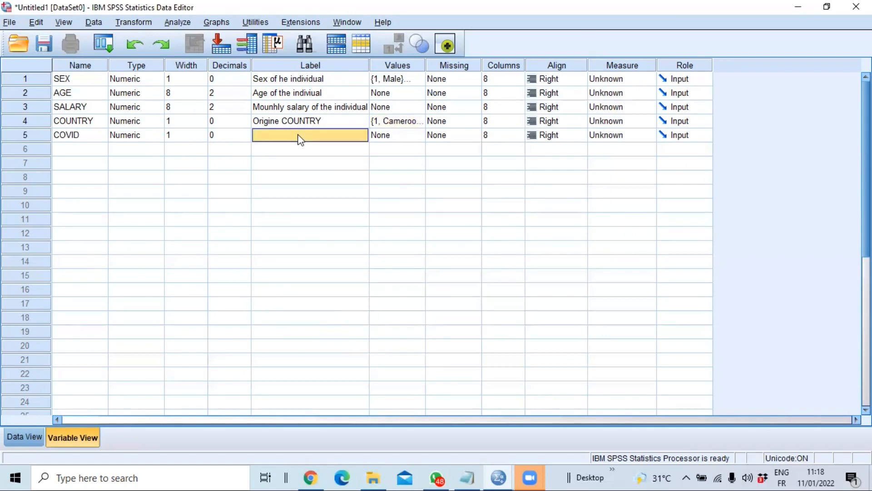
text(W)
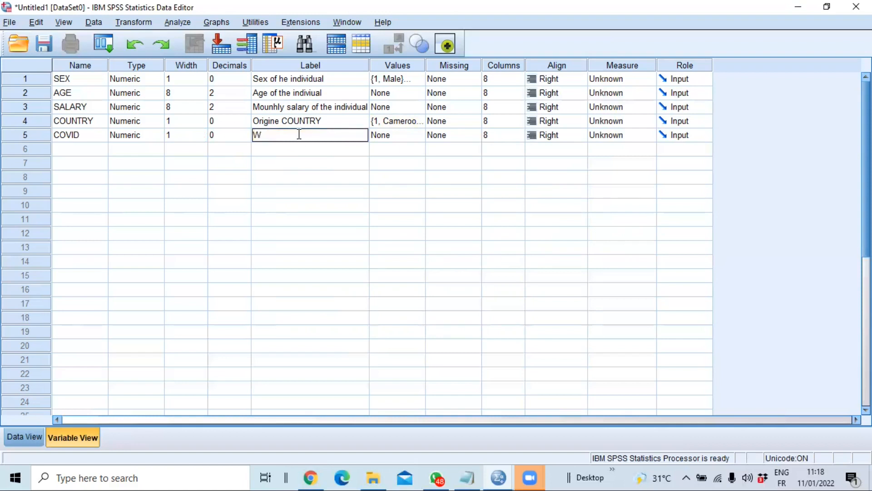
text(E)
key(BackSpace)
text(ether the individual have co)
key(BackSpace)
key(BackSpace)
text(Covi)
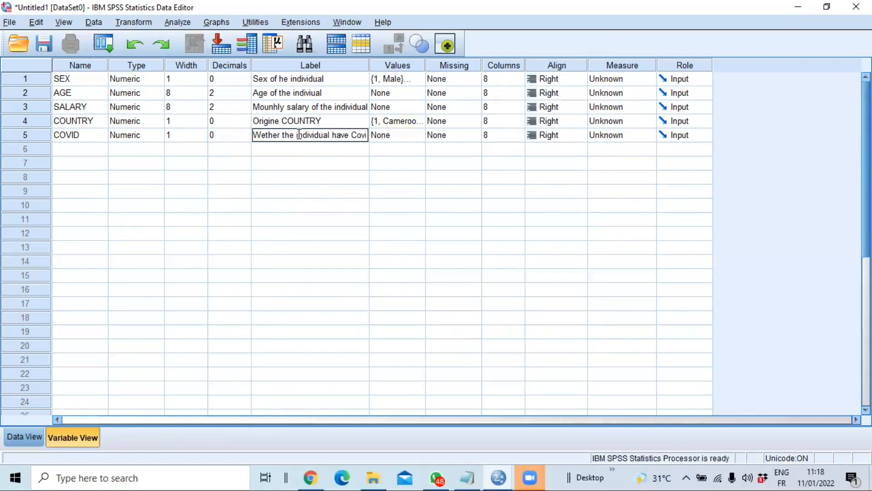
text(d or not)
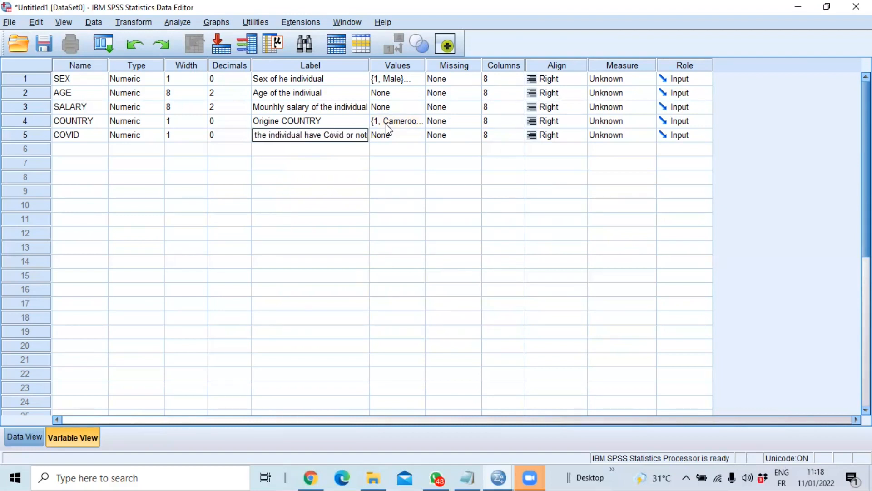
Open the value labels of the COVID variable and add value 1 with the label "have covid"
click(414, 135)
click(415, 135)
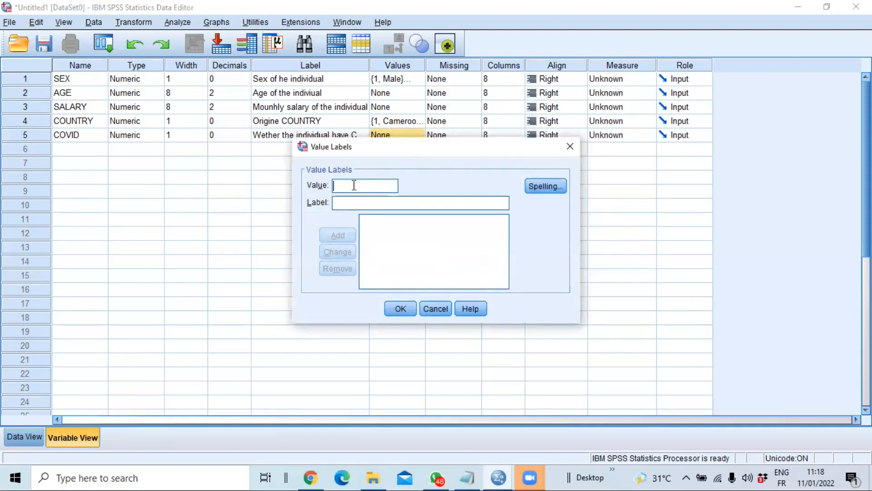
text(1)
click(371, 204)
text(yes)
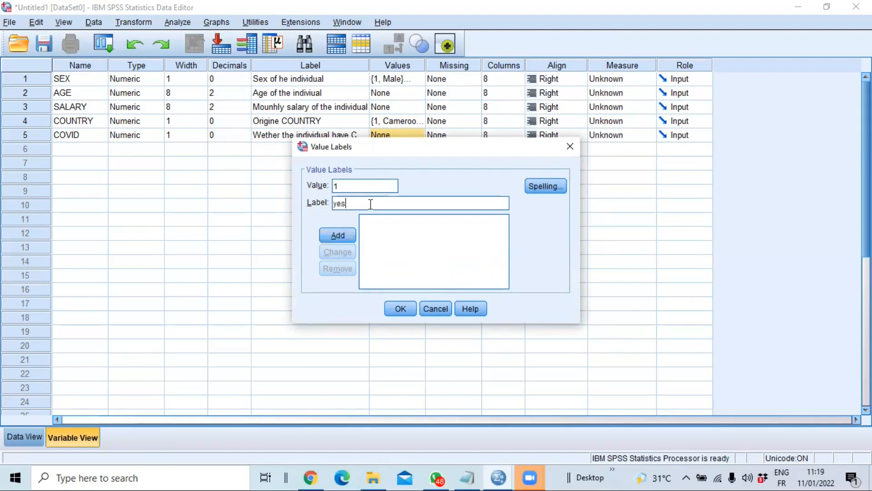
key(BackSpace)
key(BackSpace)
key(BackSpace)
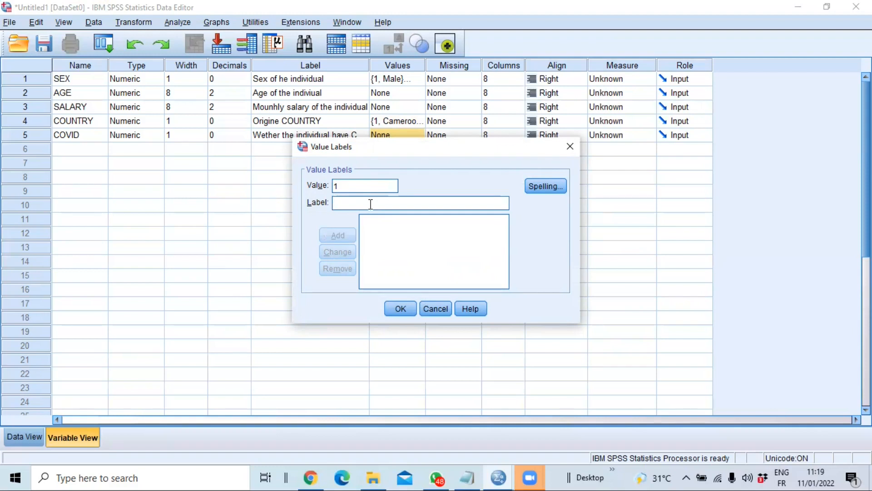
text(hav)
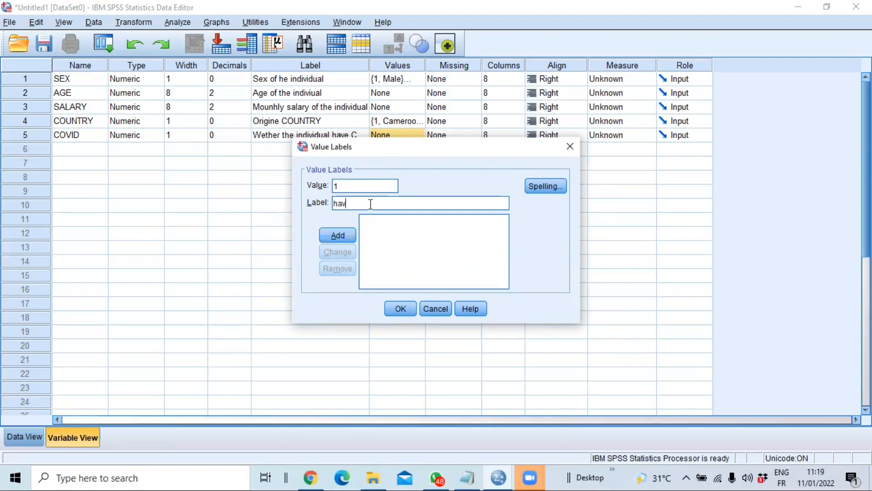
text(e ovid)
key(BackSpace)
key(BackSpace)
key(BackSpace)
key(BackSpace)
text(covid)
click(349, 239)
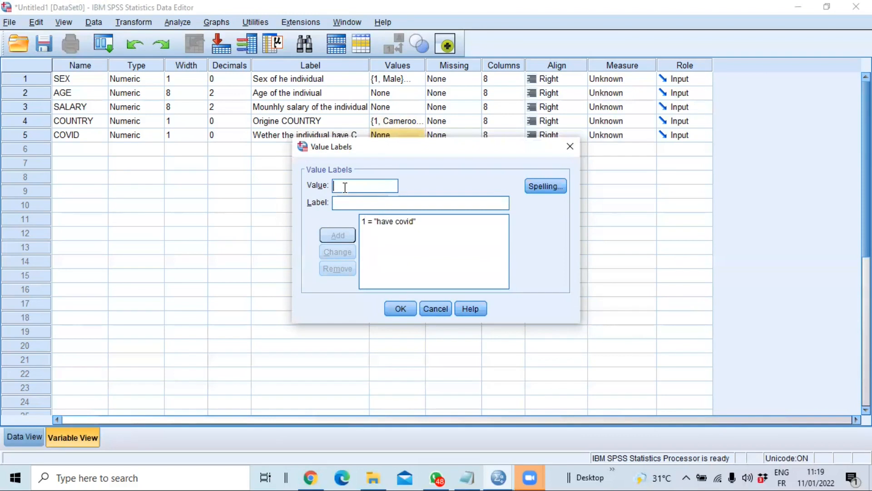
Add value 0 with the label "do not have Covid" and apply the COVID value labels
text(0)
click(359, 202)
text(do )
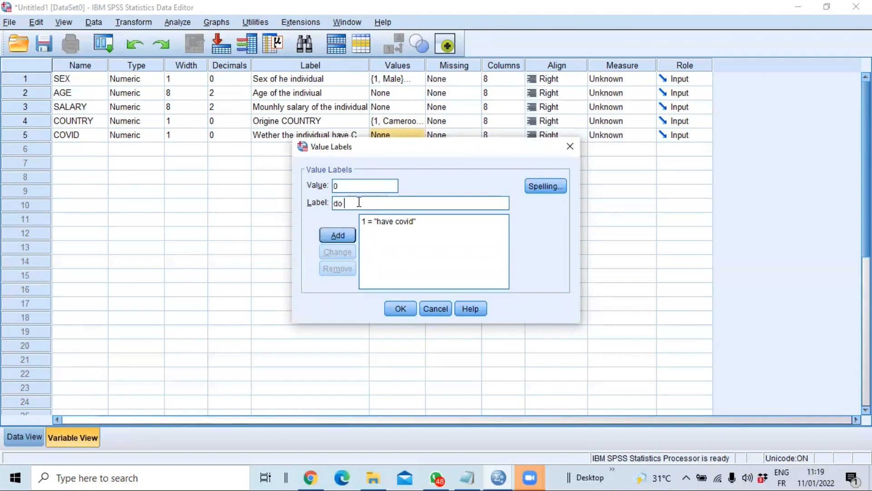
text(not have Covid)
click(339, 236)
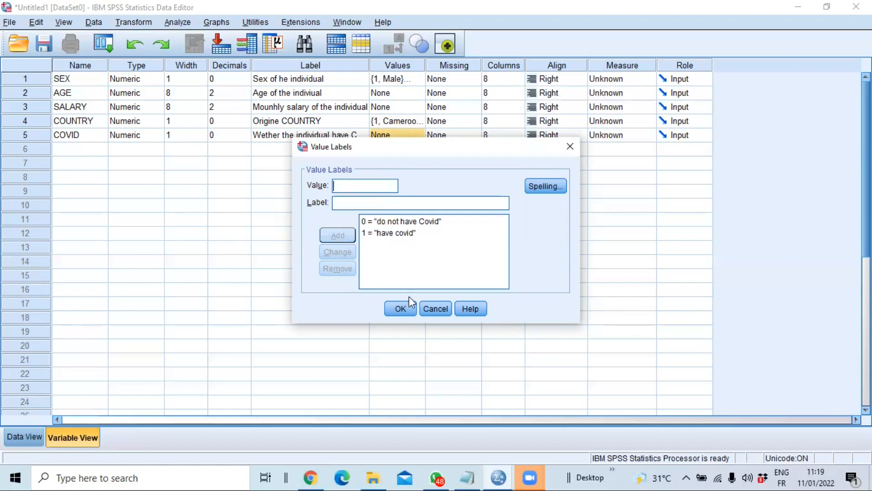
click(400, 309)
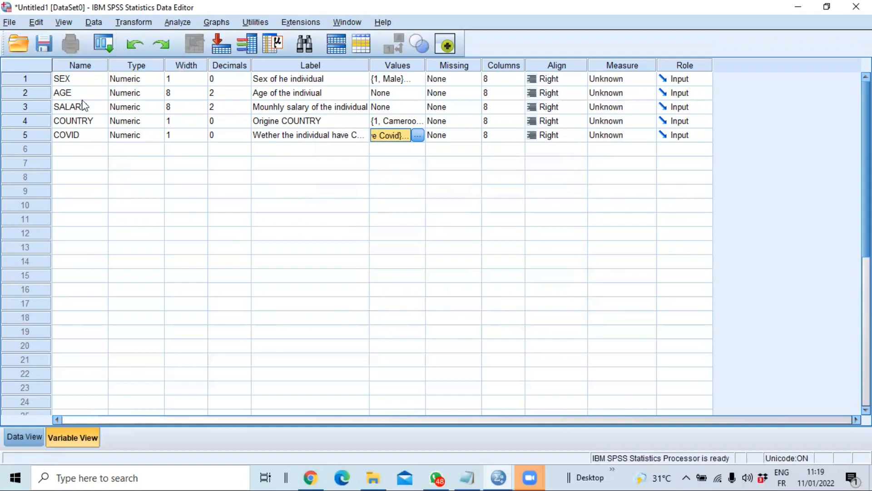
Start saving the dataset and check the available save locations, staying in the Formation folder
click(44, 45)
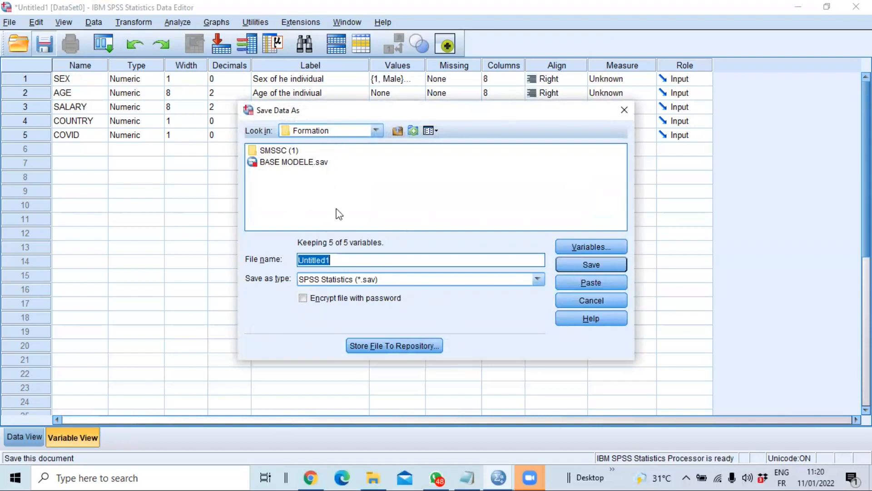
click(375, 131)
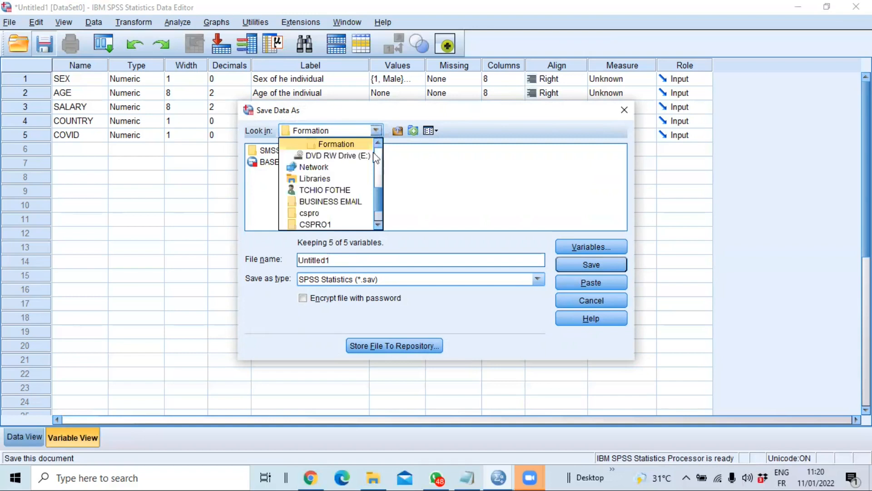
click(416, 191)
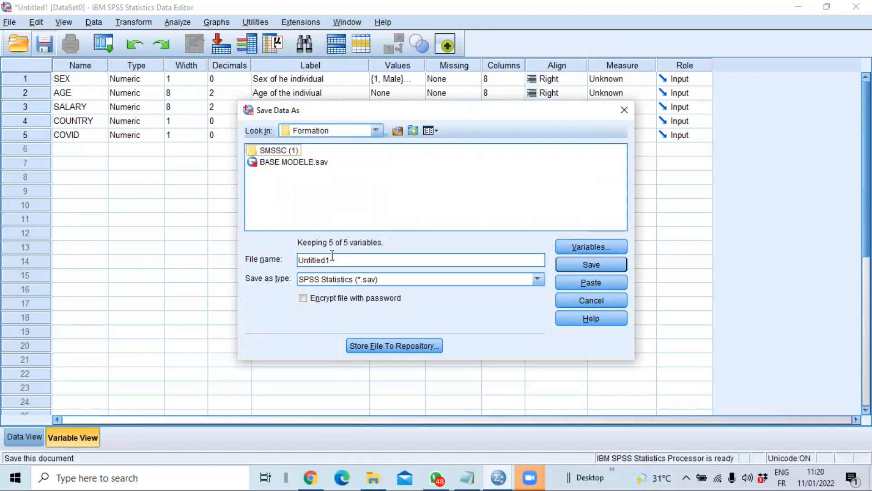
Replace the default file name with covid_data in the save settings
double_click(300, 260)
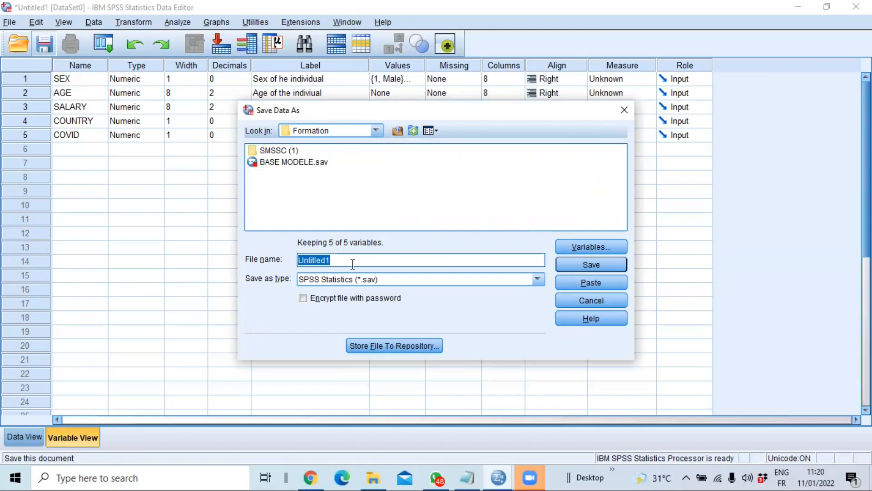
text(co)
text(d)
key(BackSpace)
text(oid)
key(BackSpace)
key(BackSpace)
key(BackSpace)
text(vid)
text( data)
click(320, 260)
key(BackSpace)
text(_data)
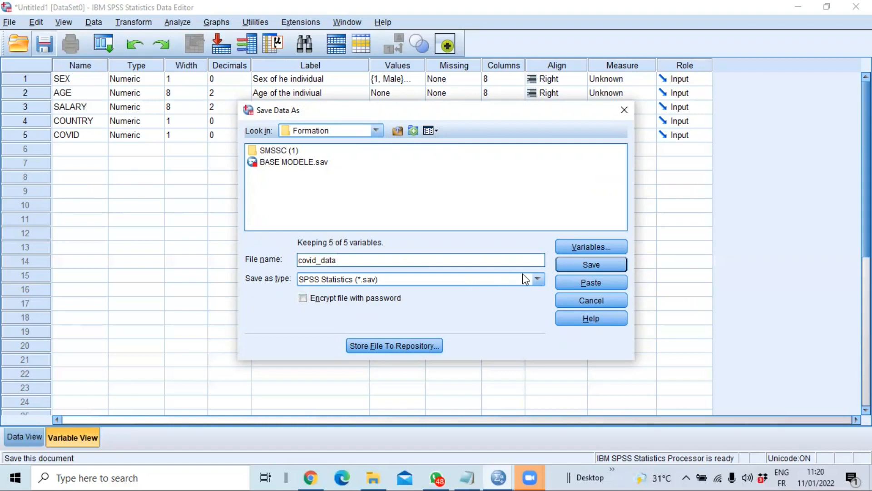
Set the file type to SPSS 7.0 (*.sav) and save the dataset as covid_data in the Formation folder
click(537, 279)
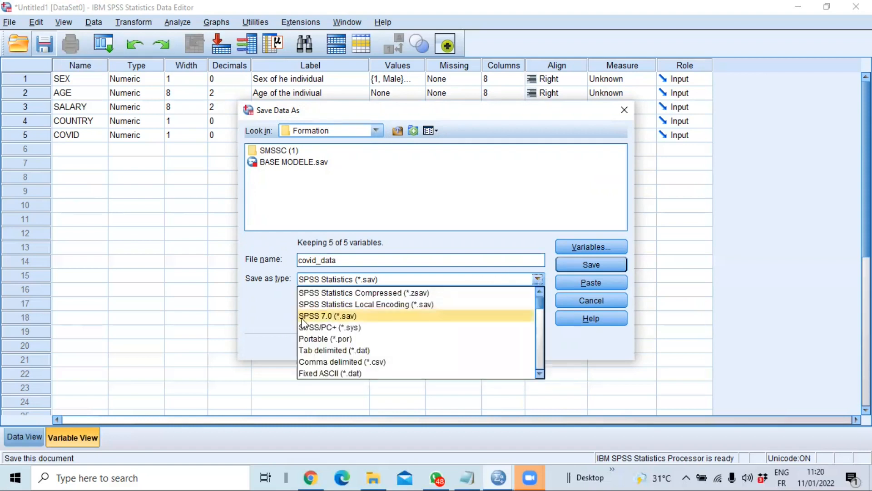
click(329, 318)
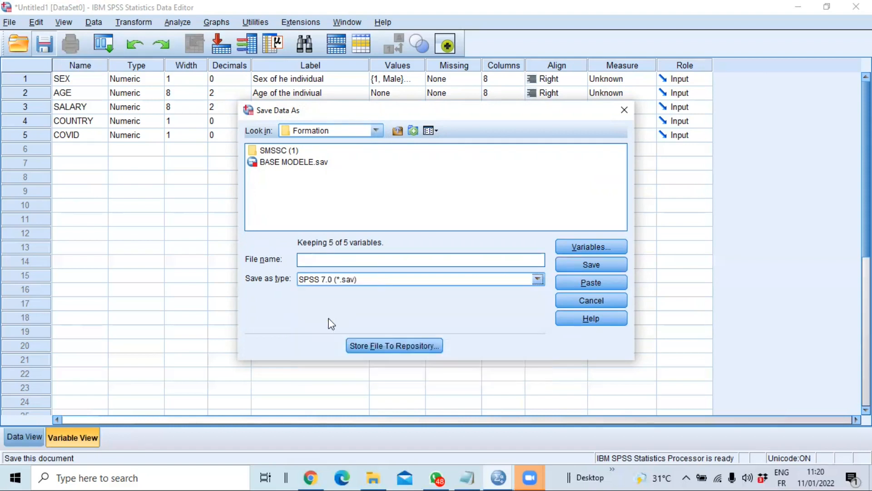
click(323, 255)
text(covid_data)
click(586, 266)
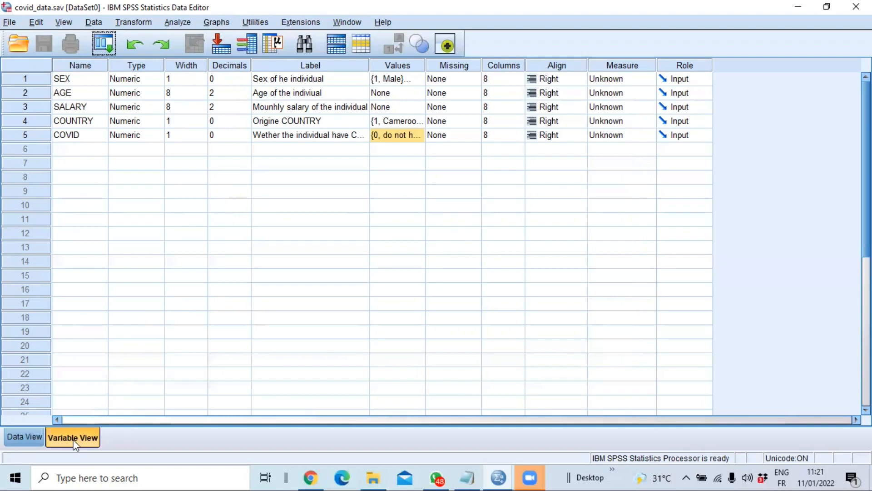
Enter the first case in the data grid with SEX 1, AGE 54, SALARY 900, COUNTRY 2 and COVID 0
click(21, 439)
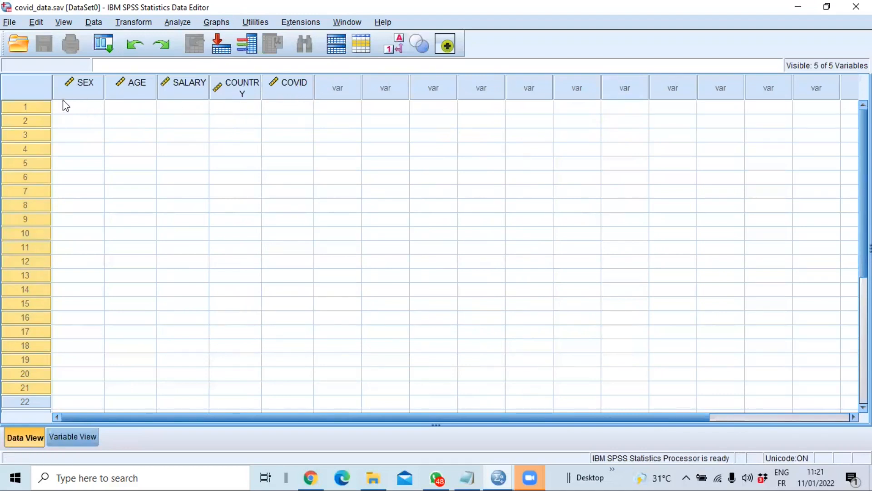
click(70, 109)
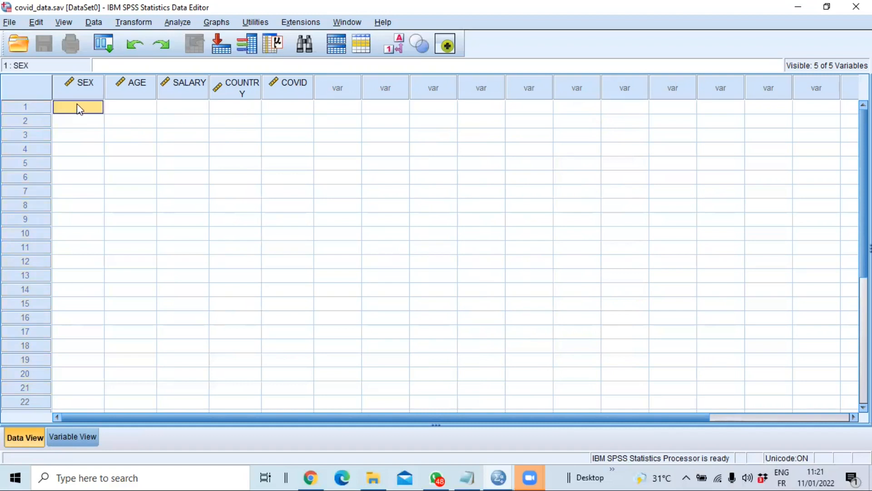
text(1)
click(135, 109)
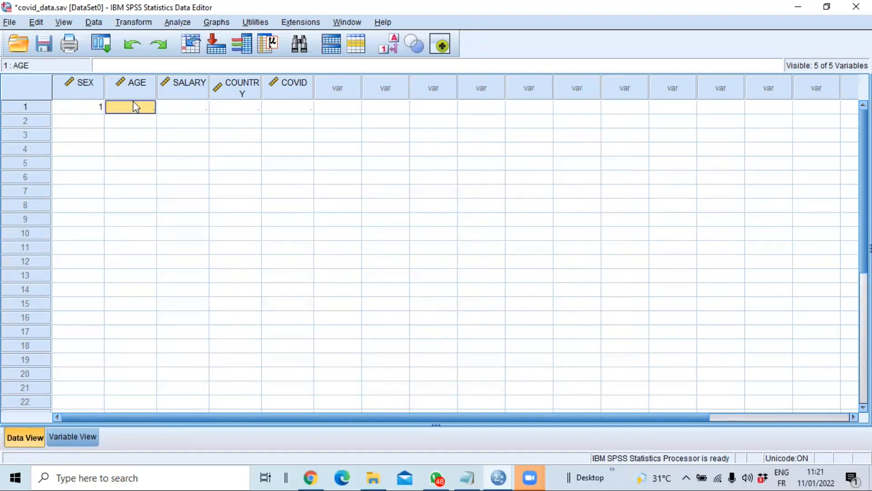
text(54)
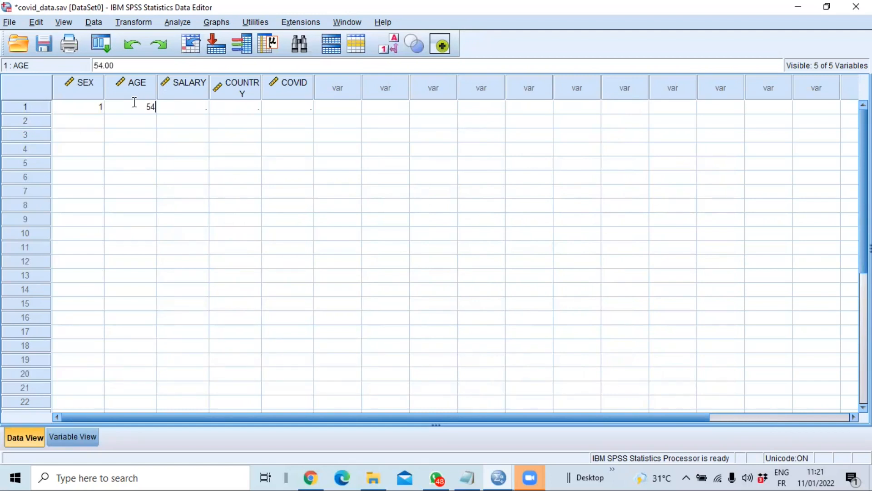
key(Tab)
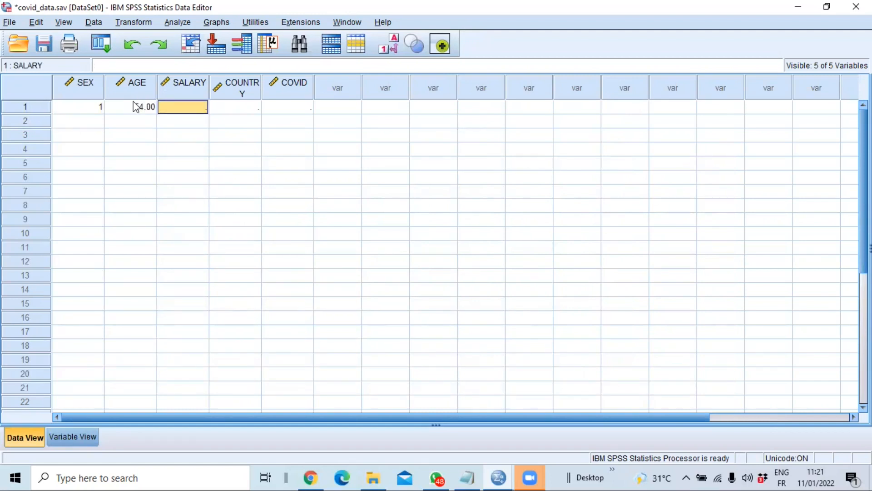
text(90)
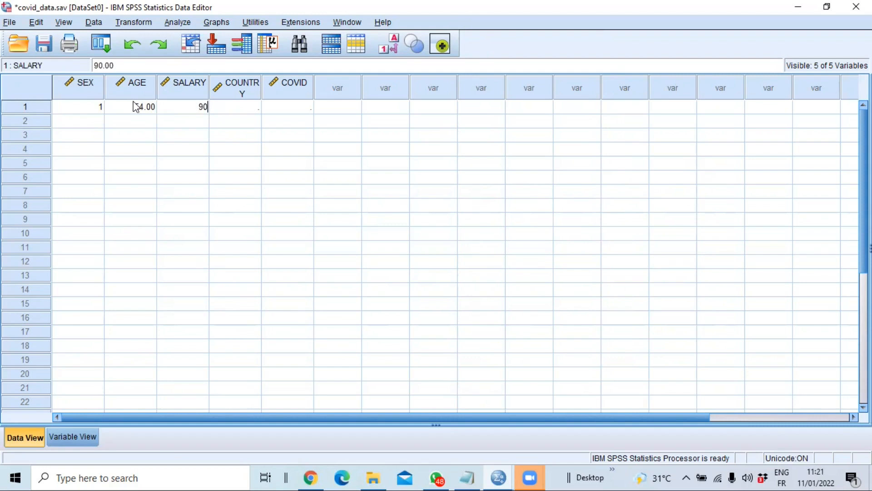
text(0)
key(Tab)
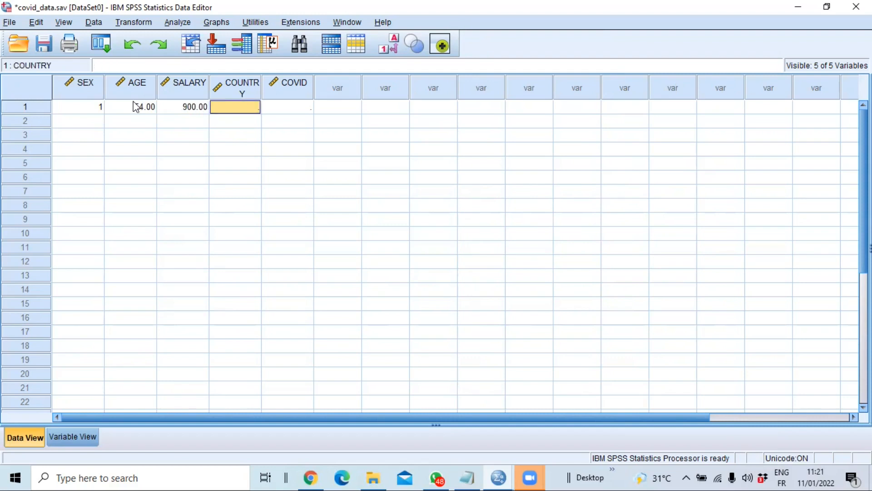
text(2)
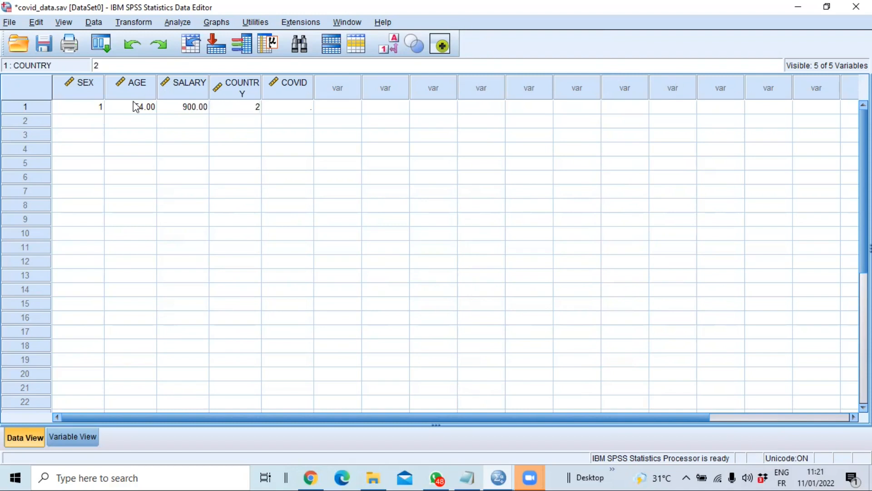
key(Tab)
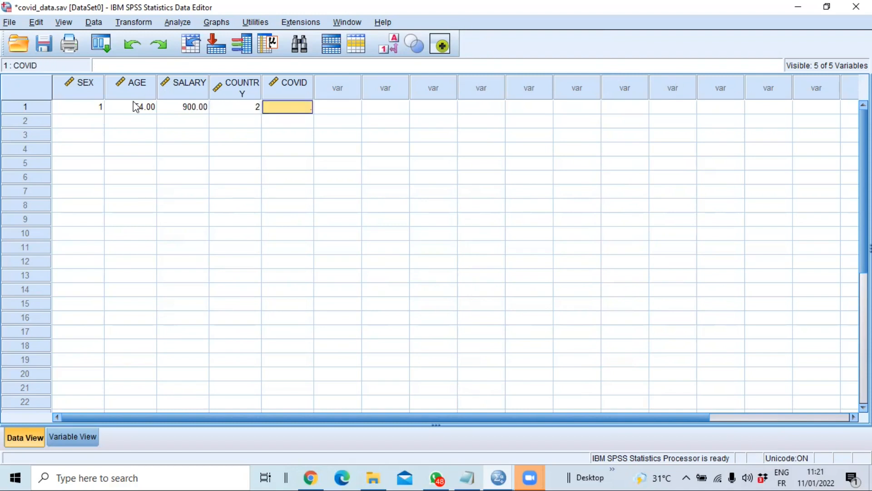
text(0)
key(Return)
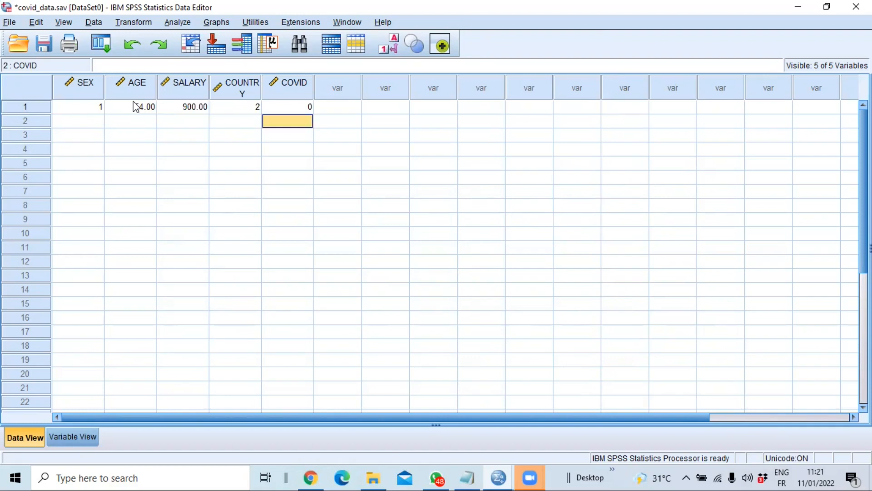
Enter the second case with SEX 2, AGE 40, SALARY 2500, COUNTRY 1 and COVID 1
click(83, 124)
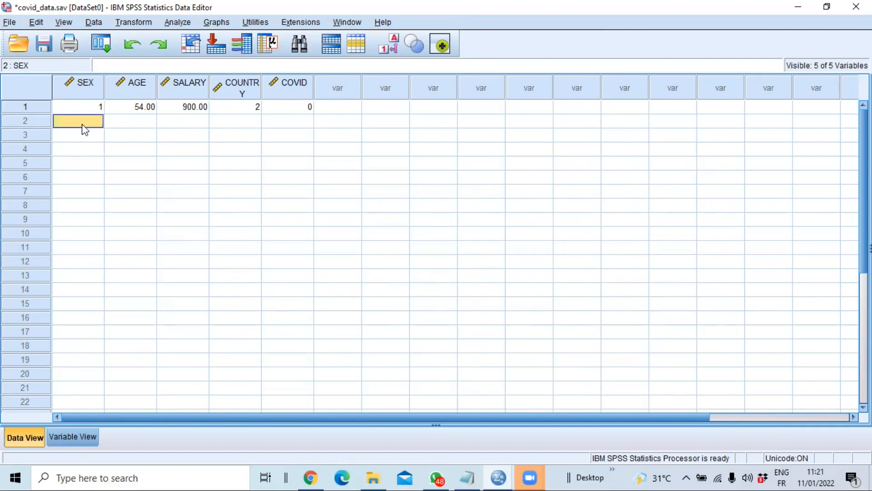
text(2)
click(117, 125)
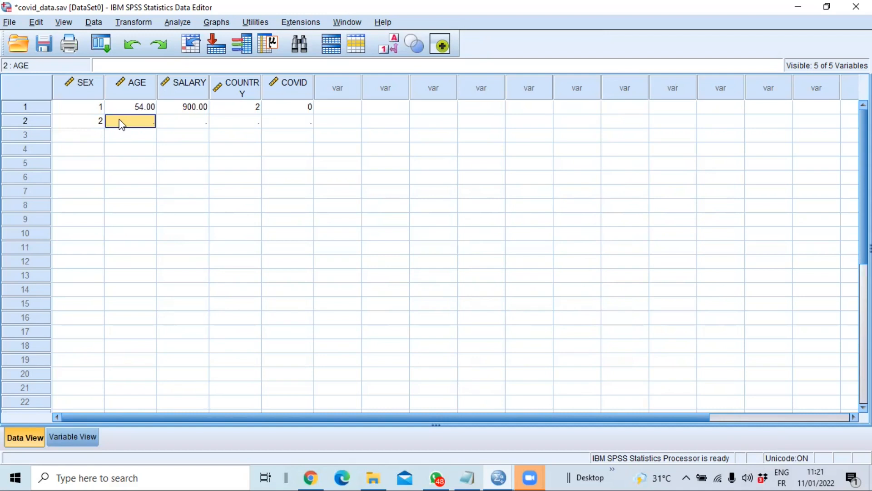
text(40)
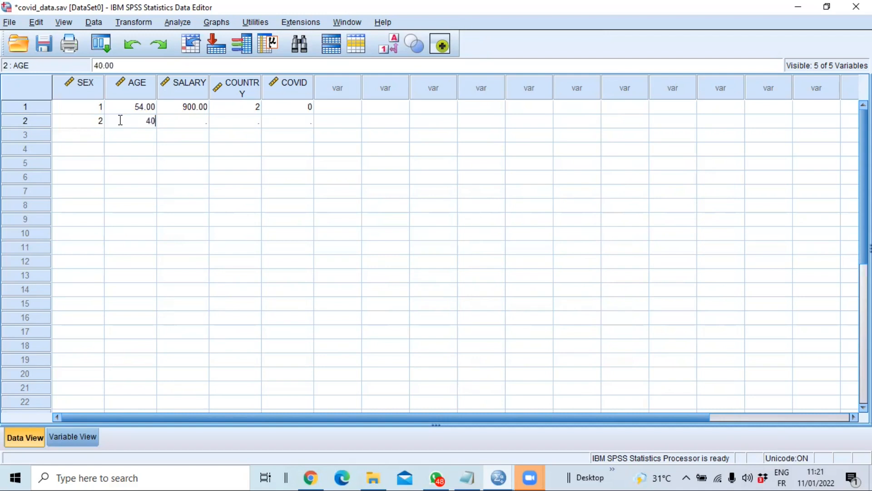
key(Tab)
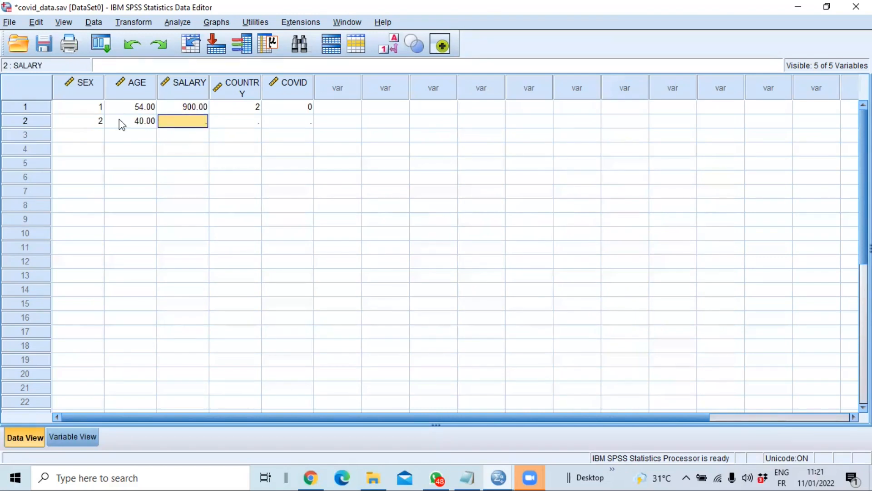
text(25)
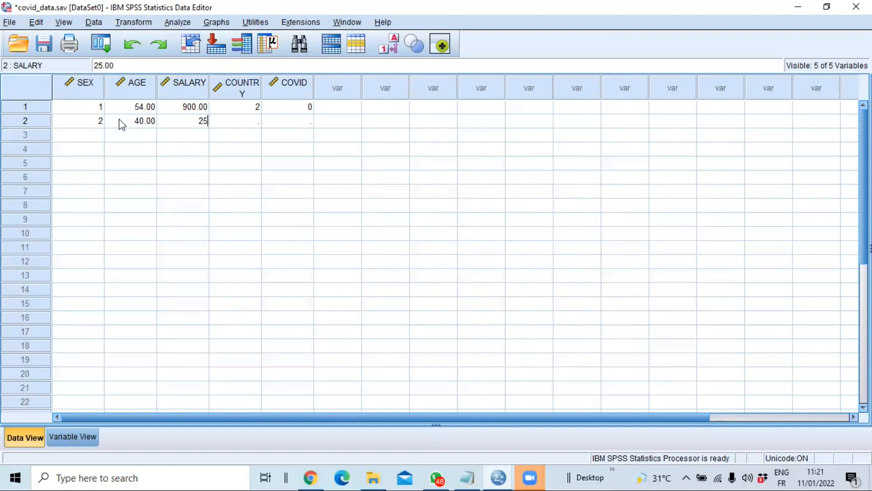
text(00)
key(Tab)
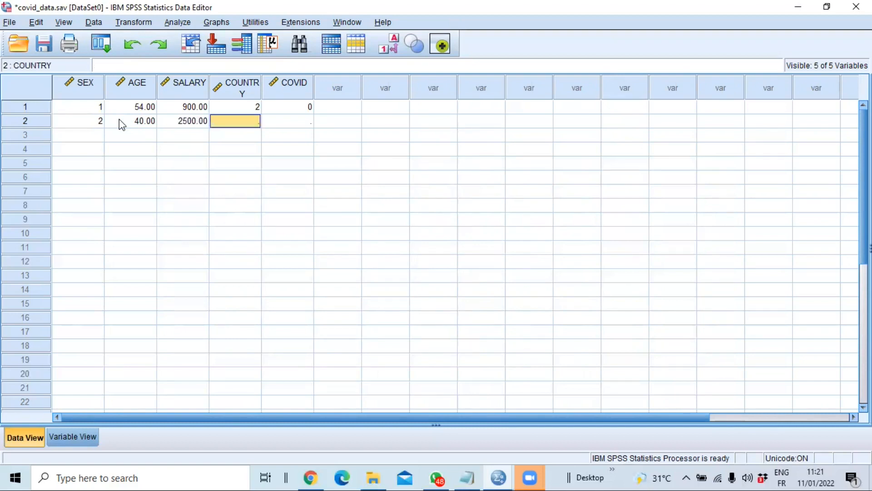
text(1)
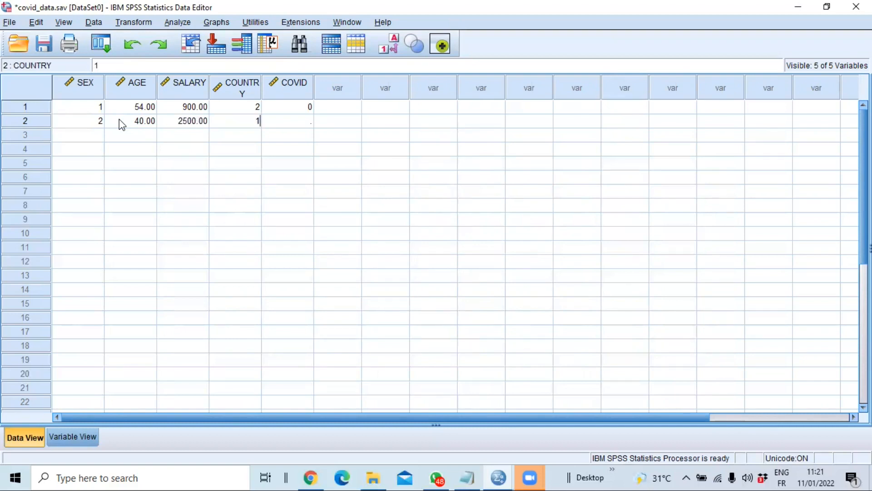
key(Tab)
text(1)
key(Return)
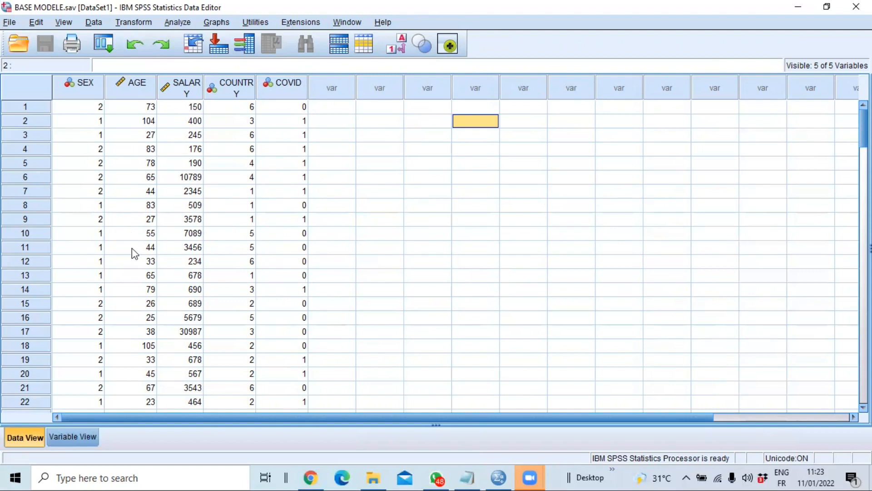
scroll(132, 251, down, 11)
scroll(146, 266, down, 6)
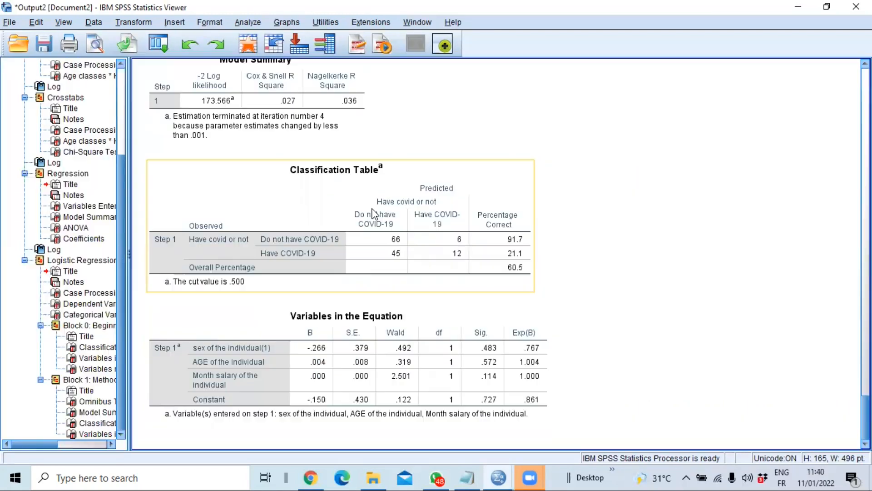